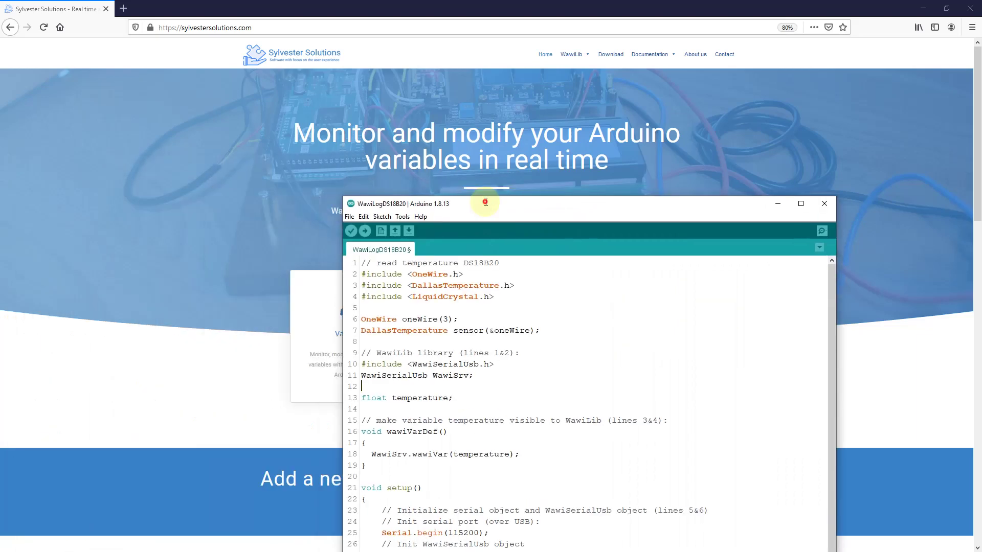
- Maximize the sketch window and highlight the three library includes and the OneWire and DallasTemperature object declarations
{"action": "double_click", "coordinate": [486, 201]}
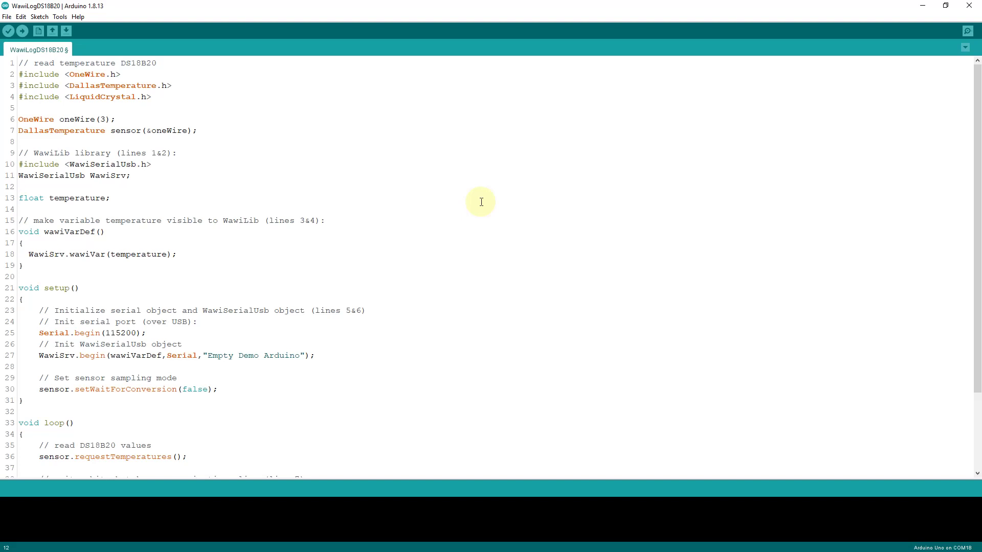
{"action": "left_click", "coordinate": [165, 95]}
{"action": "key", "text": "shift+Up"}
{"action": "key", "text": "shift+Up"}
{"action": "key", "text": "shift+Home"}
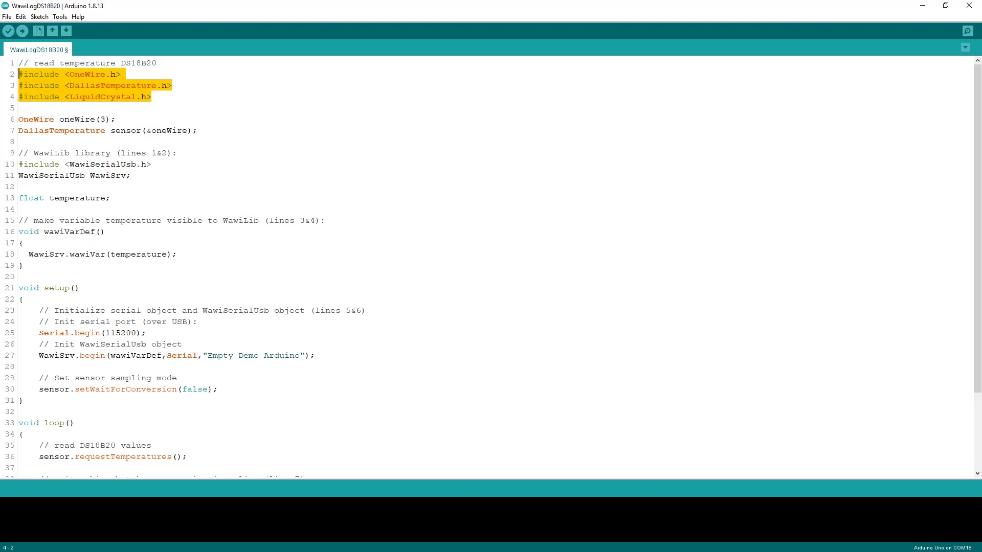
{"action": "left_click", "coordinate": [207, 131]}
{"action": "key", "text": "shift+Up"}
{"action": "key", "text": "shift+Home"}
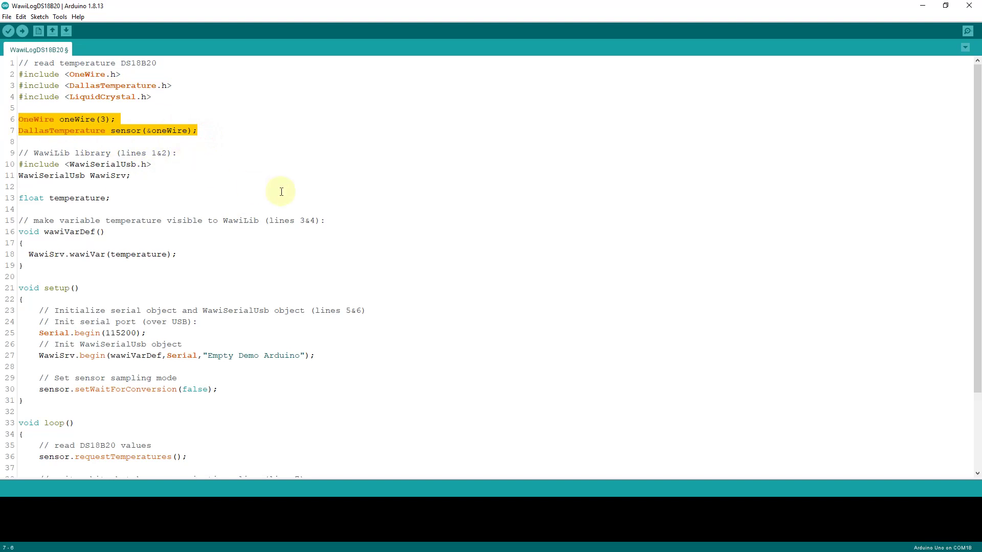
- Highlight the DS18B20 sensor calls in turn: setWaitForConversion in setup(), then requestTemperatures and getTempCByIndex in loop()
{"action": "scroll", "coordinate": [281, 192], "scroll_direction": "down", "scroll_amount": 2}
{"action": "left_click_drag", "start_coordinate": [218, 321], "coordinate": [40, 322]}
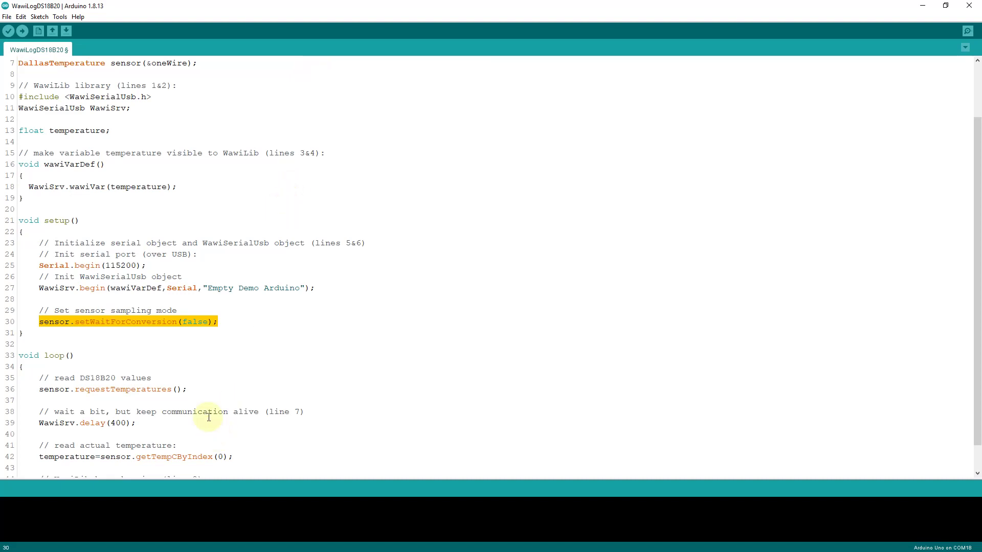
{"action": "left_click_drag", "start_coordinate": [201, 391], "coordinate": [19, 390]}
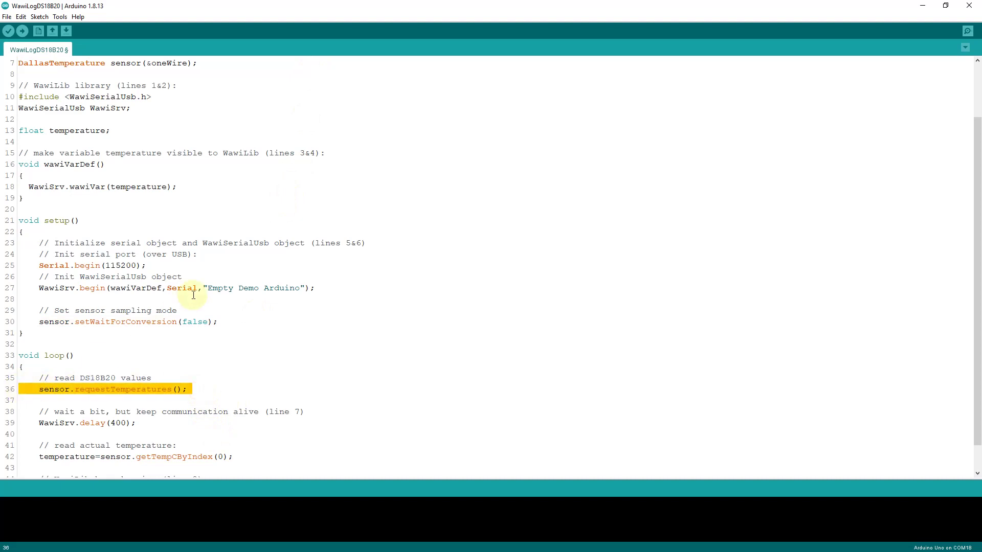
{"action": "scroll", "coordinate": [194, 295], "scroll_direction": "down", "scroll_amount": 1}
{"action": "left_click_drag", "start_coordinate": [239, 430], "coordinate": [18, 428]}
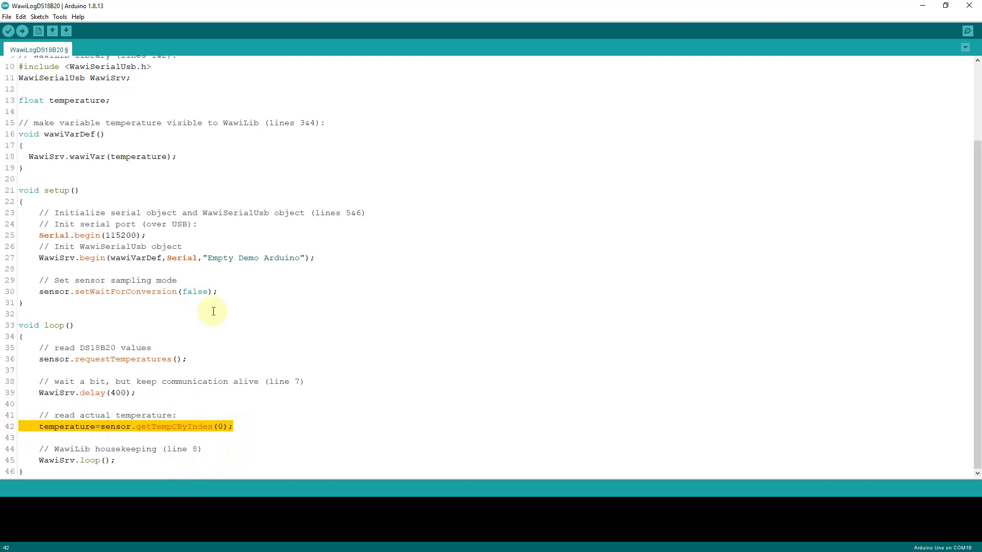
- Highlight the WawiSerialUsb include and object lines, the WawiSrv.begin call with its three arguments, and the Serial.begin line
{"action": "scroll", "coordinate": [219, 279], "scroll_direction": "up", "scroll_amount": 2}
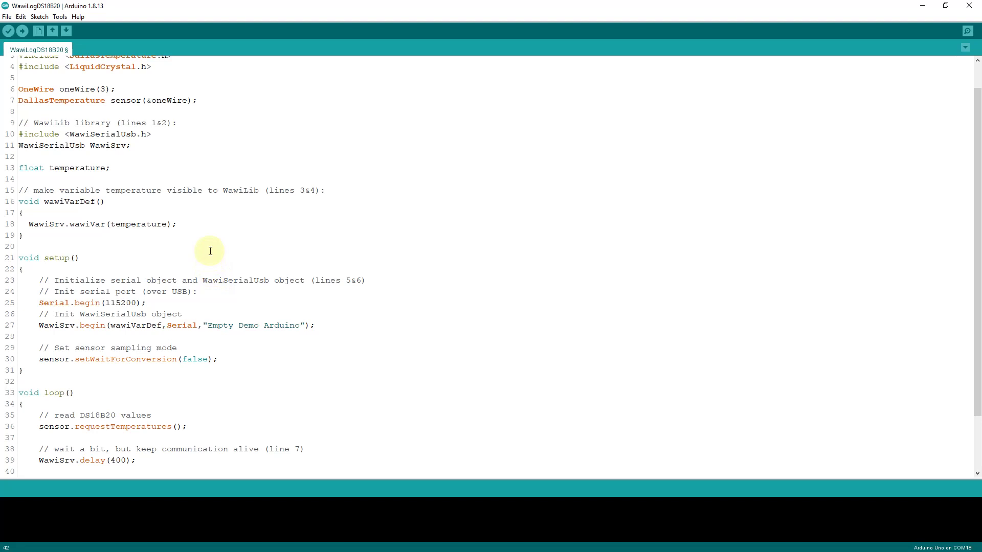
{"action": "left_click_drag", "start_coordinate": [153, 152], "coordinate": [1, 135]}
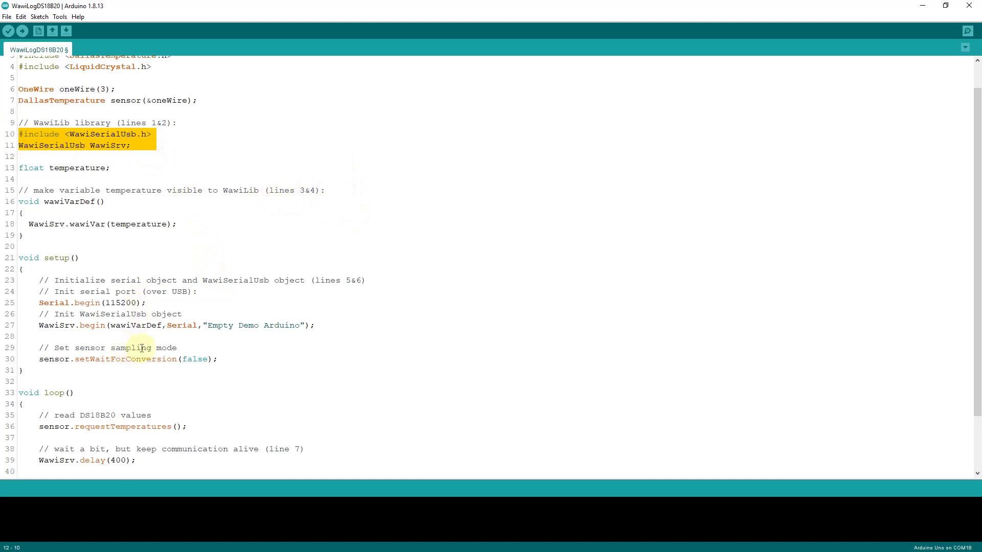
{"action": "left_click_drag", "start_coordinate": [320, 325], "coordinate": [32, 326]}
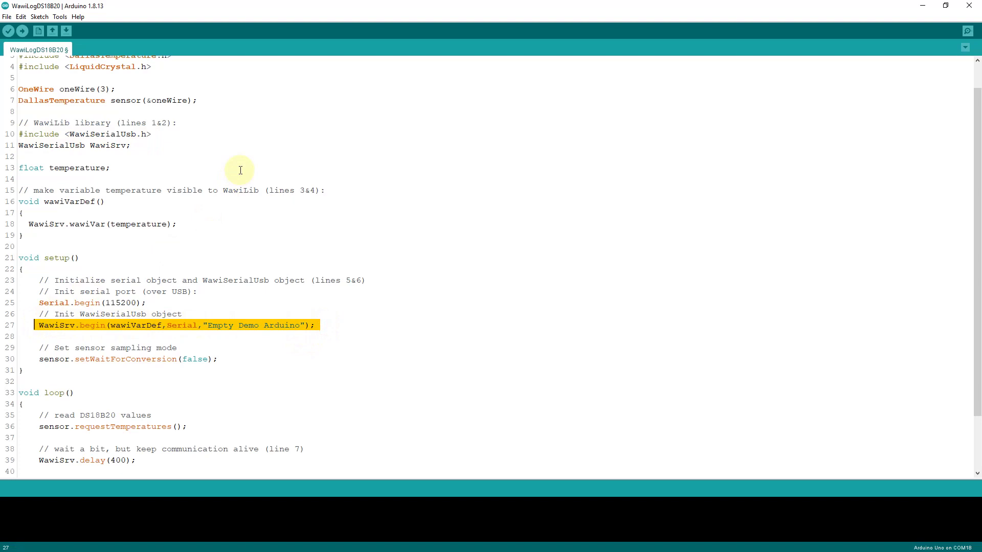
{"action": "double_click", "coordinate": [180, 326]}
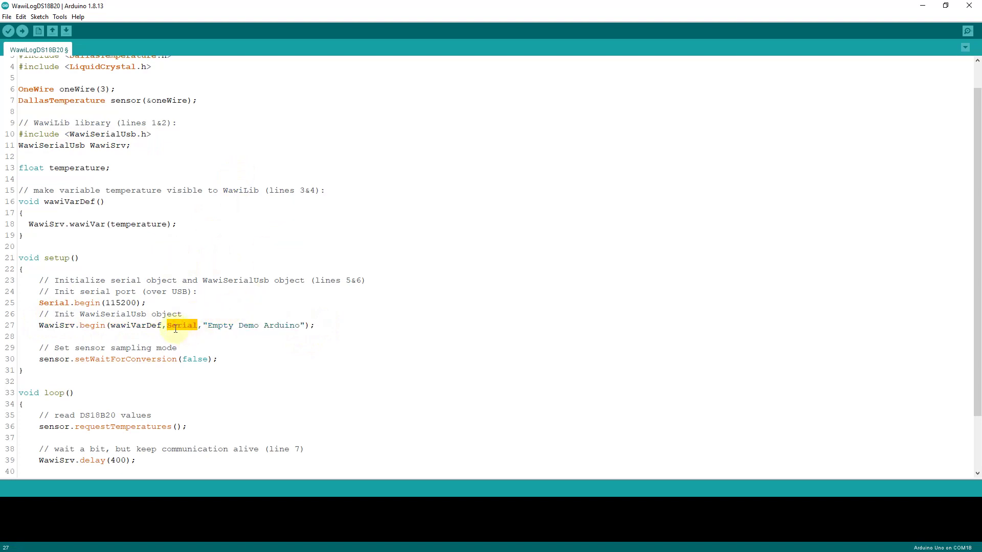
{"action": "double_click", "coordinate": [145, 326]}
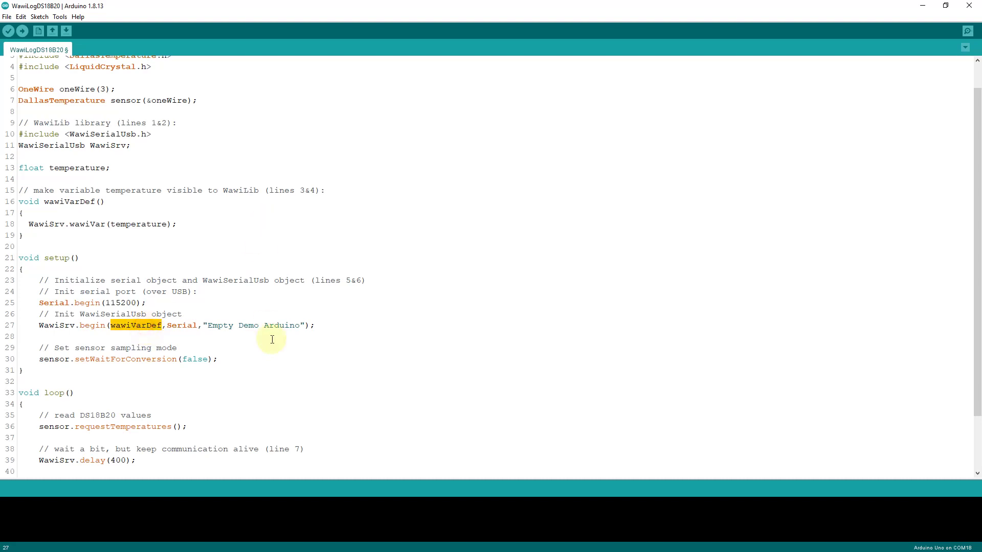
{"action": "left_click_drag", "start_coordinate": [203, 325], "coordinate": [306, 327]}
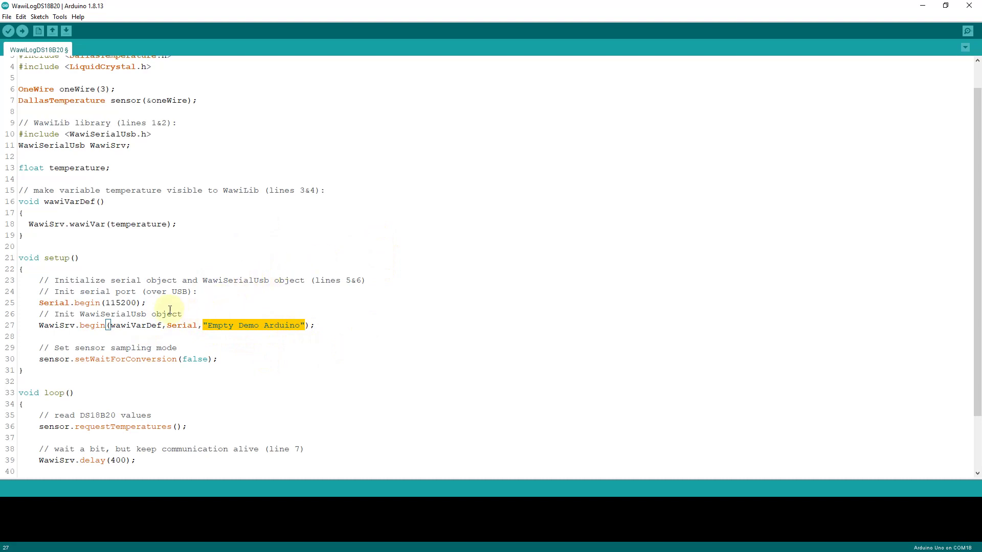
{"action": "left_click_drag", "start_coordinate": [151, 303], "coordinate": [36, 306]}
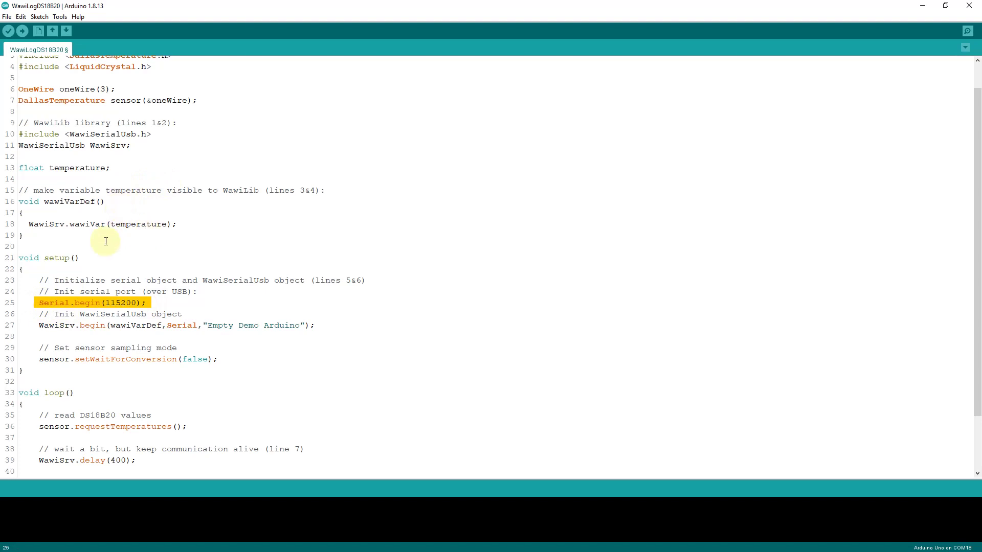
- Highlight the wawiVarDef() function, the temperature variable declaration and the WawiSrv.wawiVar(temperature) line
{"action": "left_click_drag", "start_coordinate": [24, 235], "coordinate": [19, 179]}
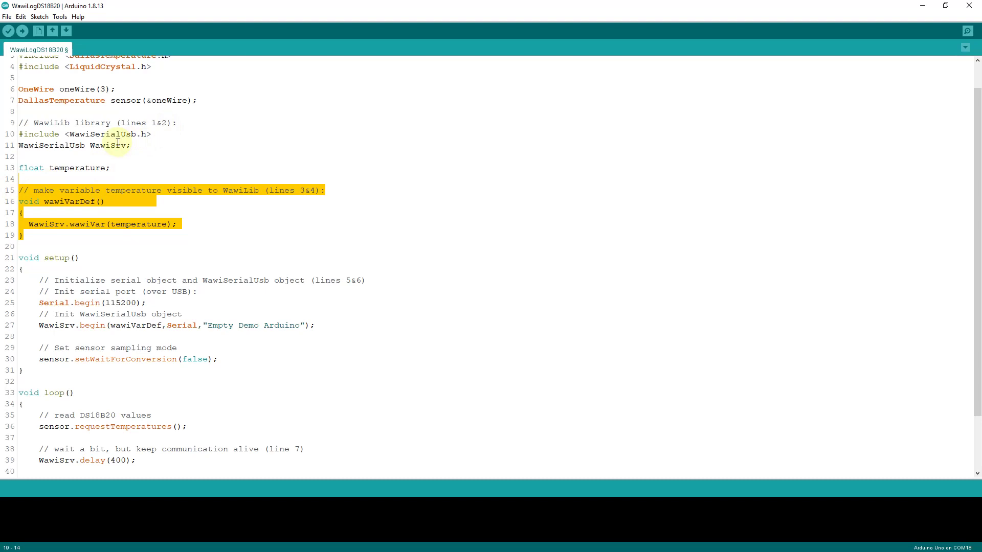
{"action": "left_click", "coordinate": [81, 167]}
{"action": "double_click", "coordinate": [77, 168]}
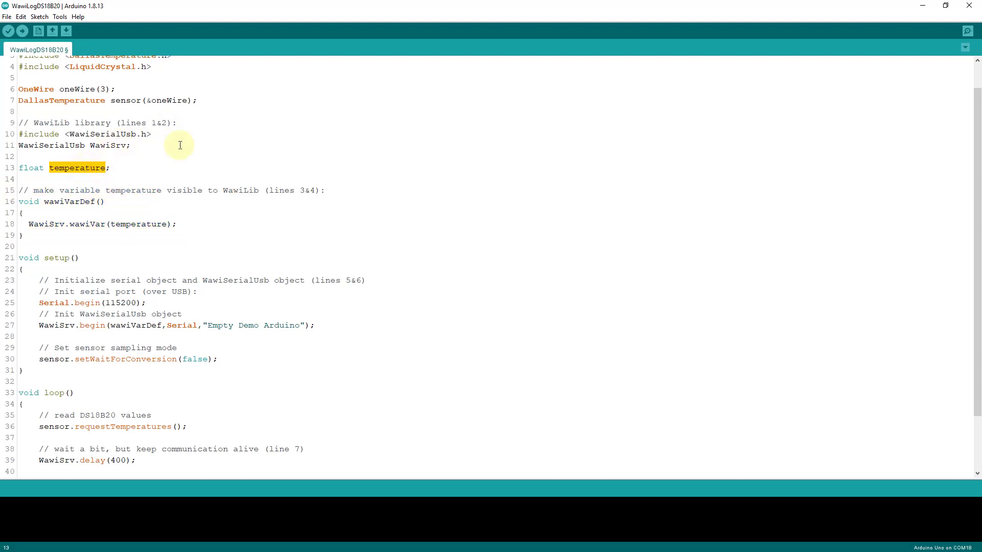
{"action": "left_click_drag", "start_coordinate": [177, 224], "coordinate": [28, 225]}
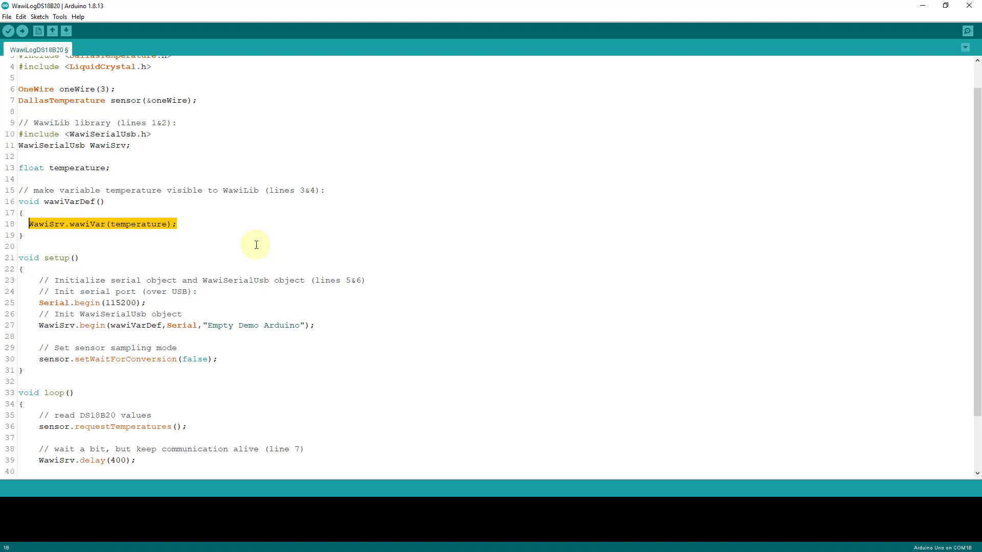
- Highlight WawiSrv.loop() and WawiSrv.delay(400) in loop(), along with the temperature request and read calls around the delay
{"action": "scroll", "coordinate": [256, 245], "scroll_direction": "down", "scroll_amount": 1}
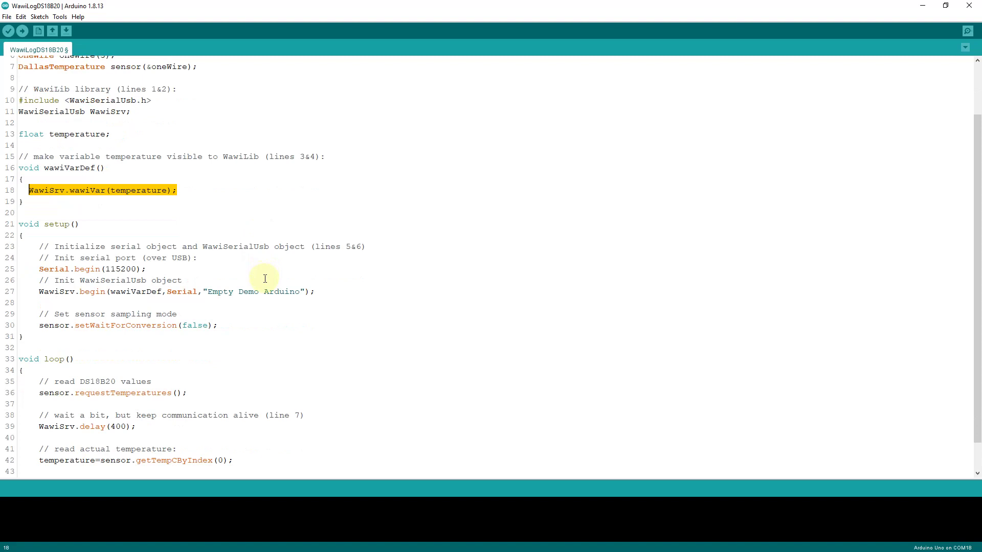
{"action": "scroll", "coordinate": [265, 279], "scroll_direction": "down", "scroll_amount": 1}
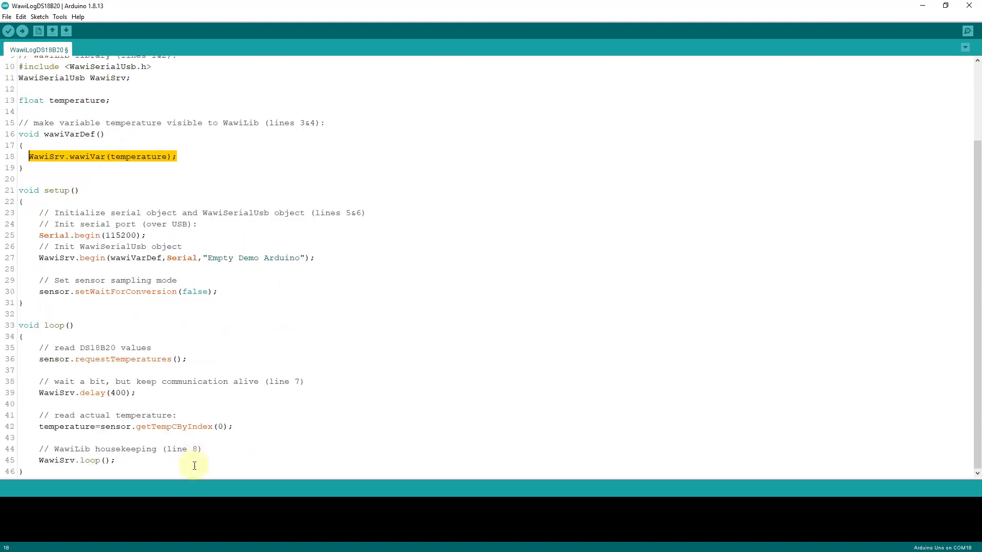
{"action": "left_click_drag", "start_coordinate": [117, 460], "coordinate": [33, 461]}
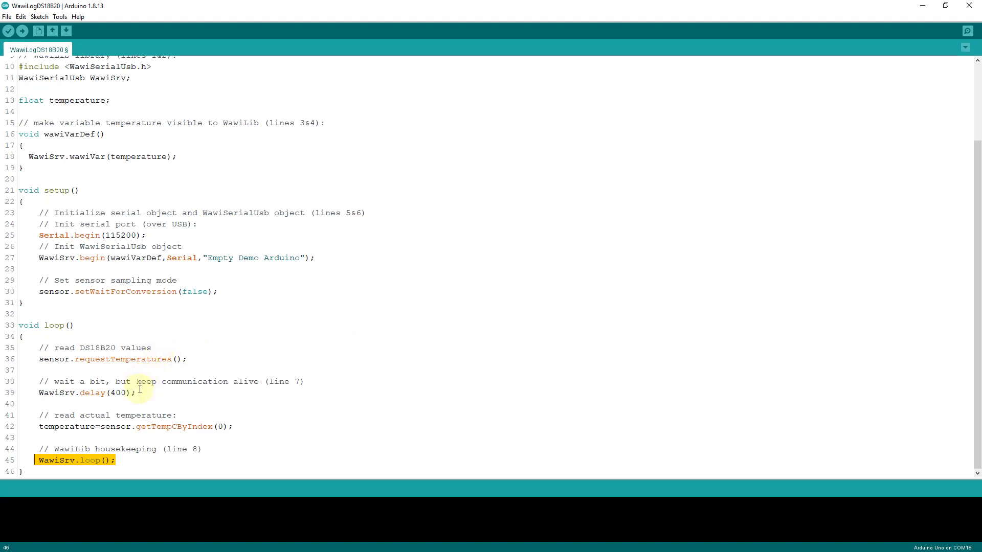
{"action": "left_click_drag", "start_coordinate": [136, 392], "coordinate": [37, 393]}
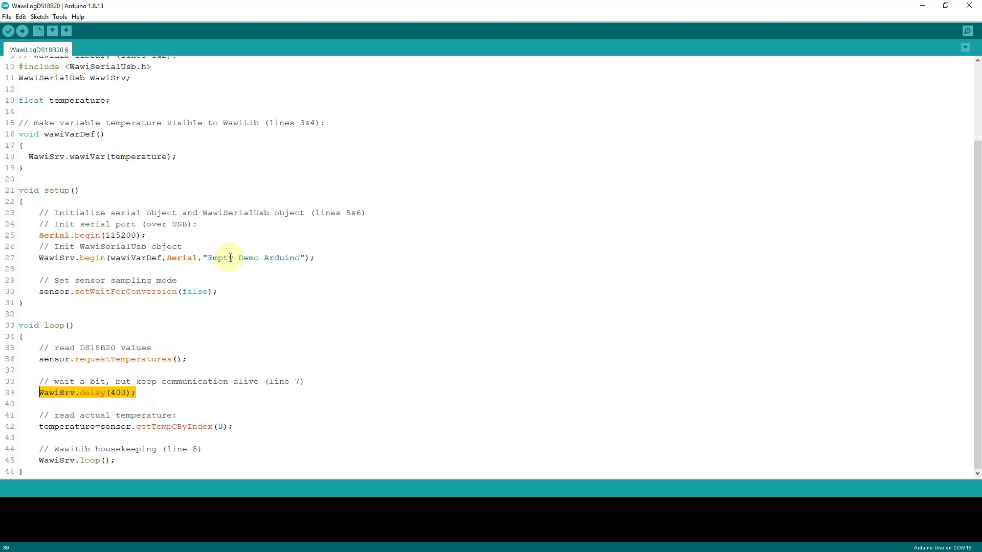
{"action": "double_click", "coordinate": [142, 358]}
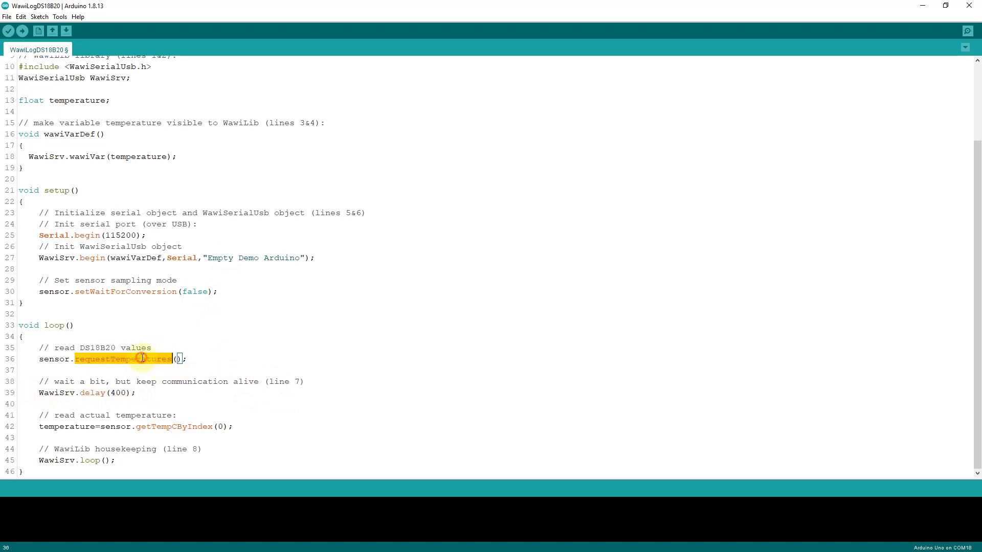
{"action": "double_click", "coordinate": [162, 428]}
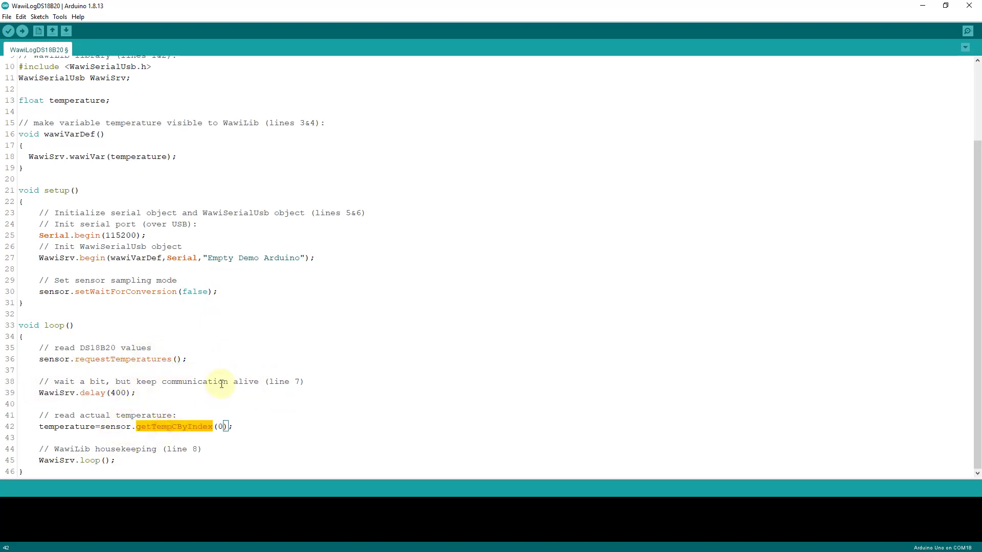
{"action": "left_click_drag", "start_coordinate": [136, 393], "coordinate": [41, 393]}
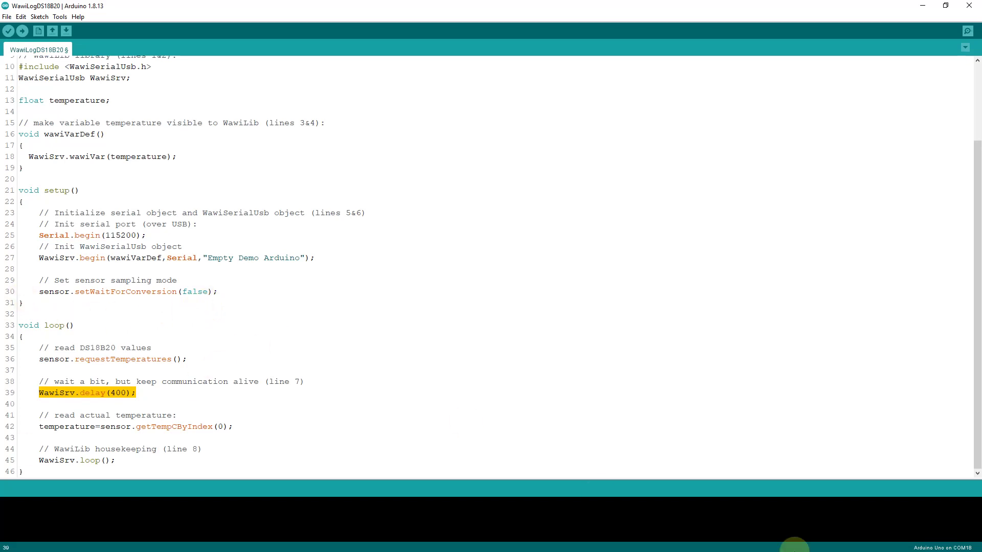
- Upload the sketch to the Arduino Uno and highlight the baud rate in the Serial.begin line
{"action": "left_click", "coordinate": [22, 30]}
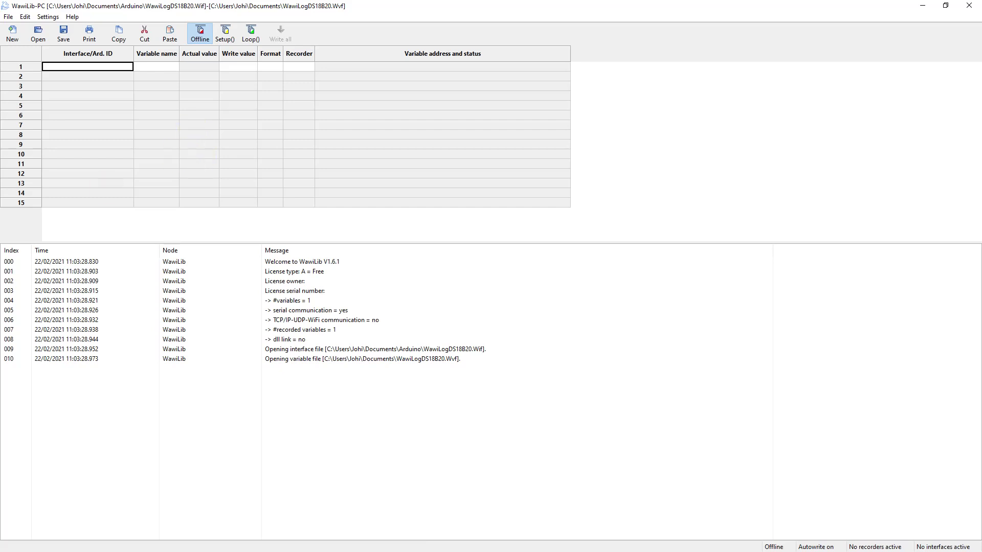
{"action": "key", "text": "alt+Tab"}
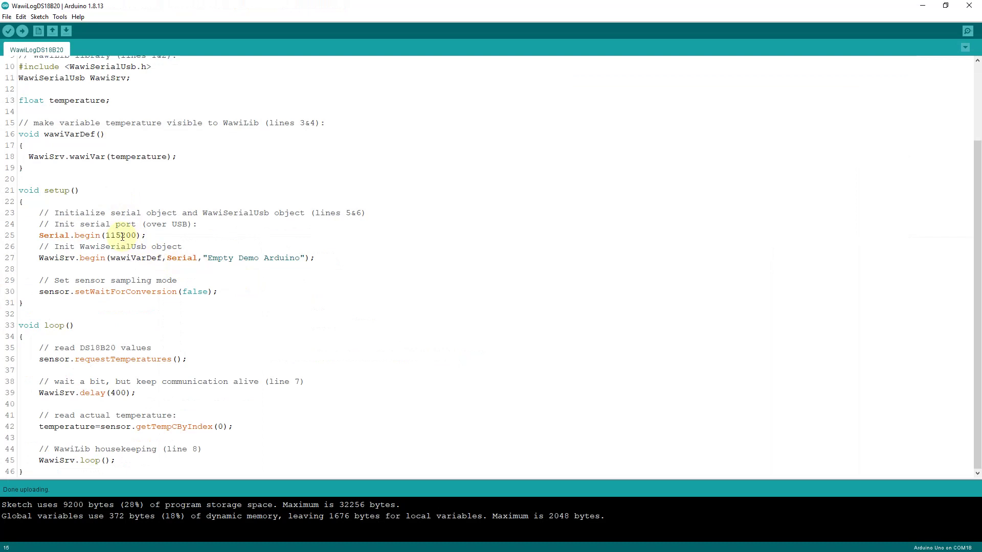
{"action": "double_click", "coordinate": [122, 235]}
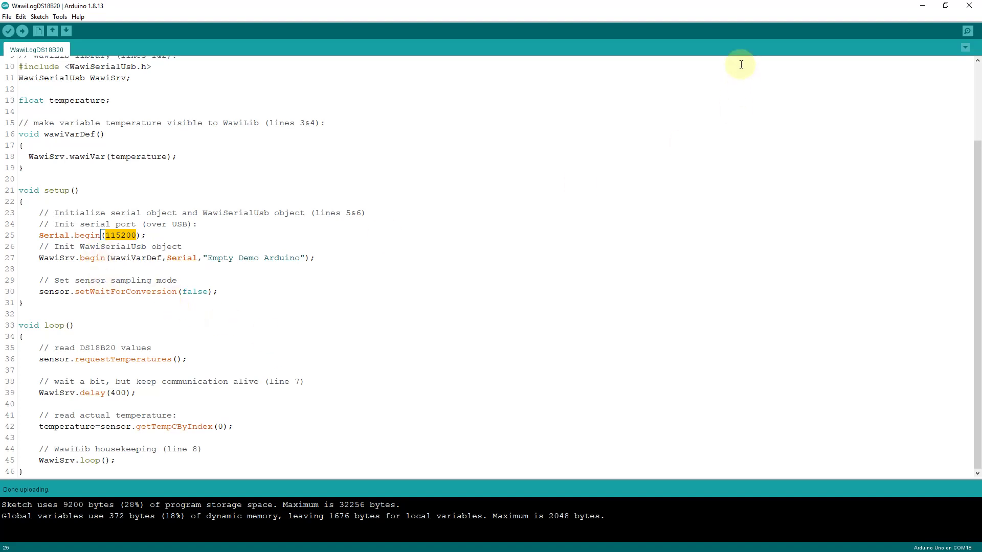
- Switch to WawiLib-PC, open the communication interface scan settings, and view the Ethernet settings before returning to the serial ones
{"action": "left_click", "coordinate": [924, 7]}
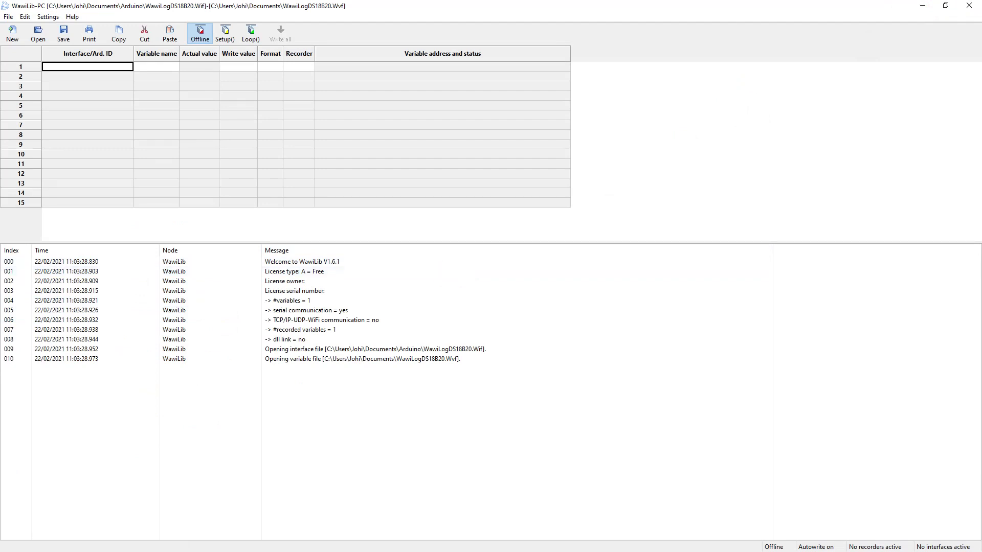
{"action": "key", "text": "alt+Tab"}
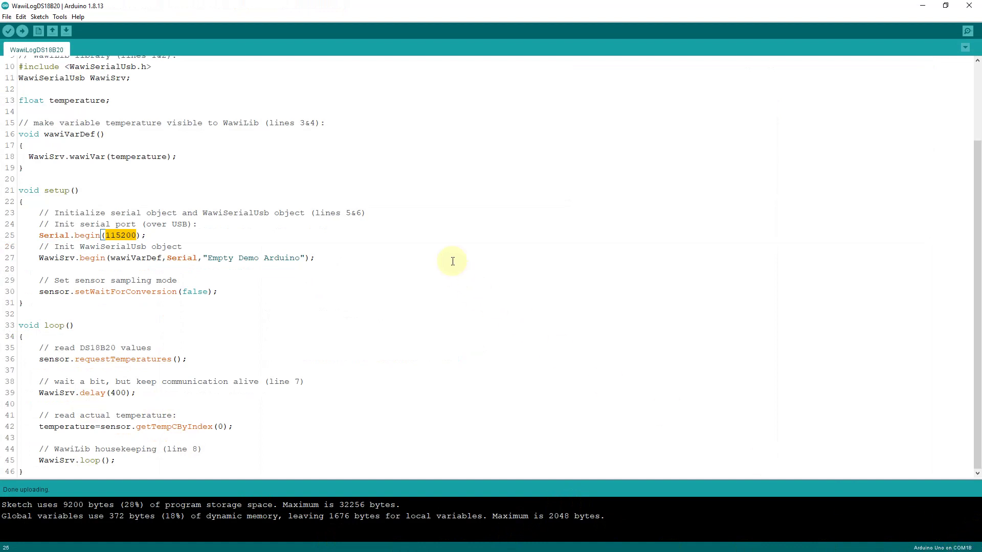
{"action": "left_click", "coordinate": [931, 6]}
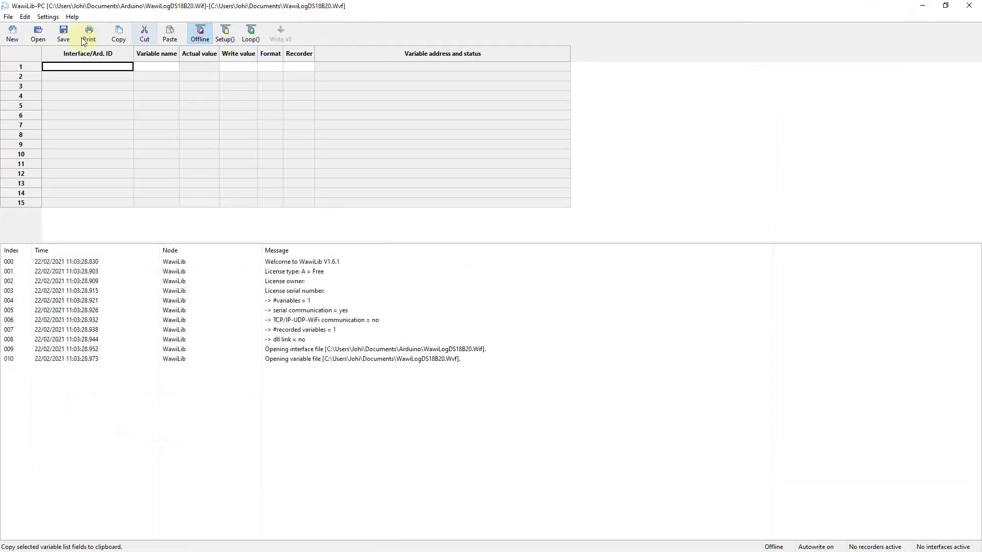
{"action": "left_click", "coordinate": [45, 17]}
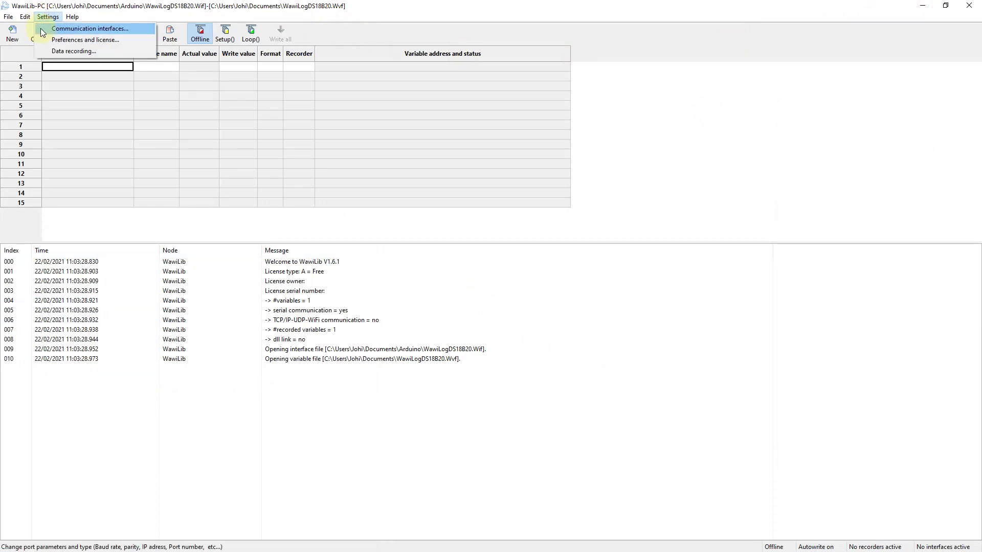
{"action": "left_click", "coordinate": [42, 31]}
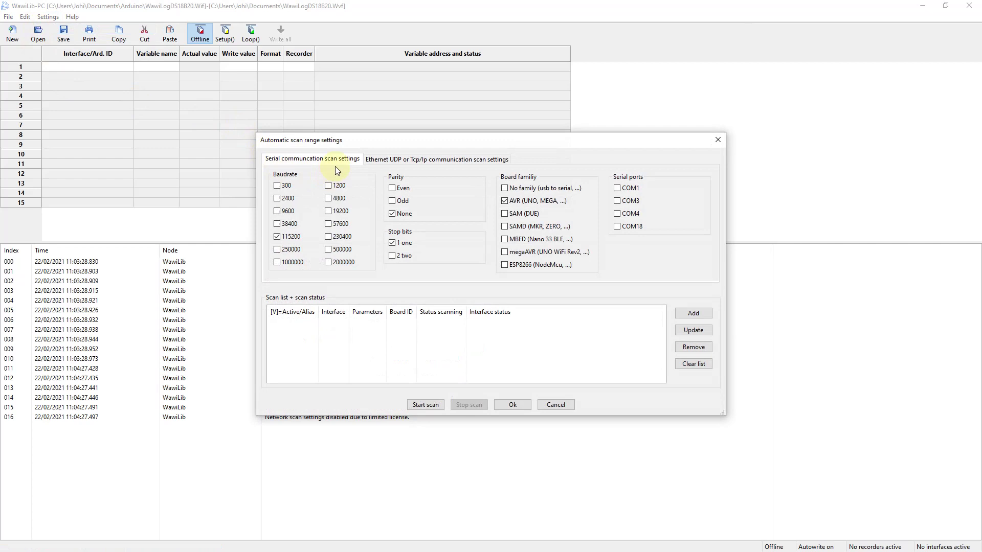
{"action": "left_click", "coordinate": [390, 161]}
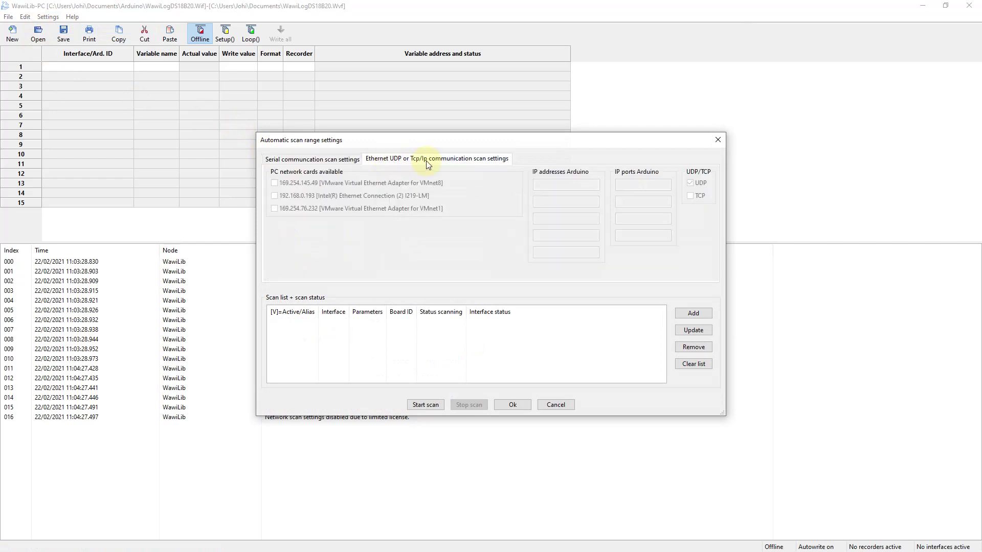
{"action": "left_click", "coordinate": [324, 161]}
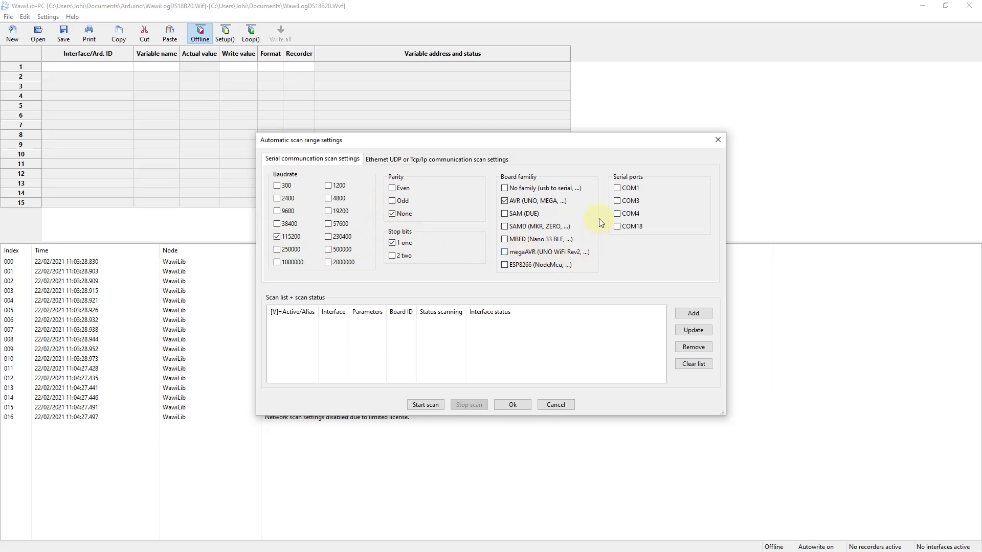
- Enable serial ports COM18, COM4 and COM3 plus baud rate 230400, and add the resulting combinations to the scan list
{"action": "left_click", "coordinate": [633, 228]}
{"action": "left_click", "coordinate": [629, 214]}
{"action": "left_click", "coordinate": [627, 201]}
{"action": "left_click", "coordinate": [339, 238]}
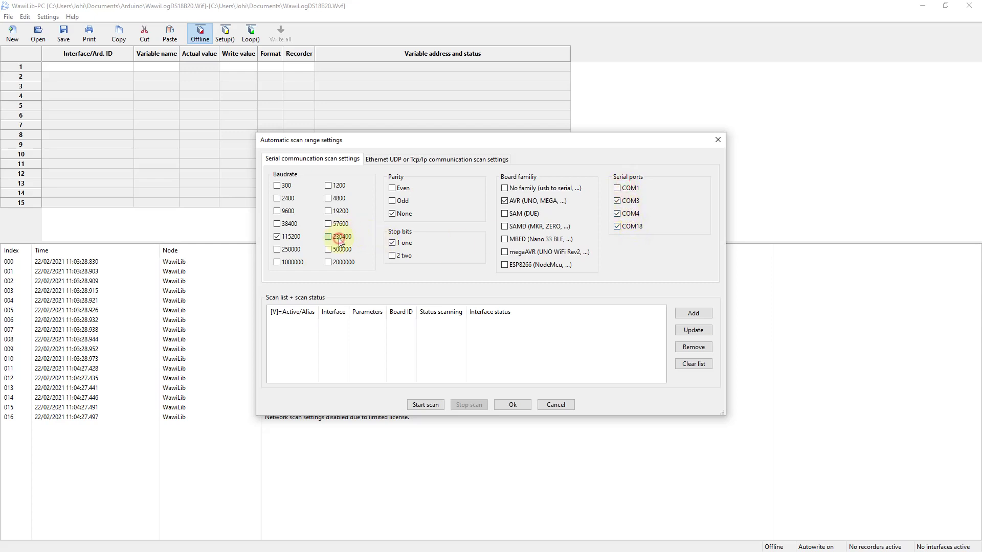
{"action": "left_click", "coordinate": [678, 316]}
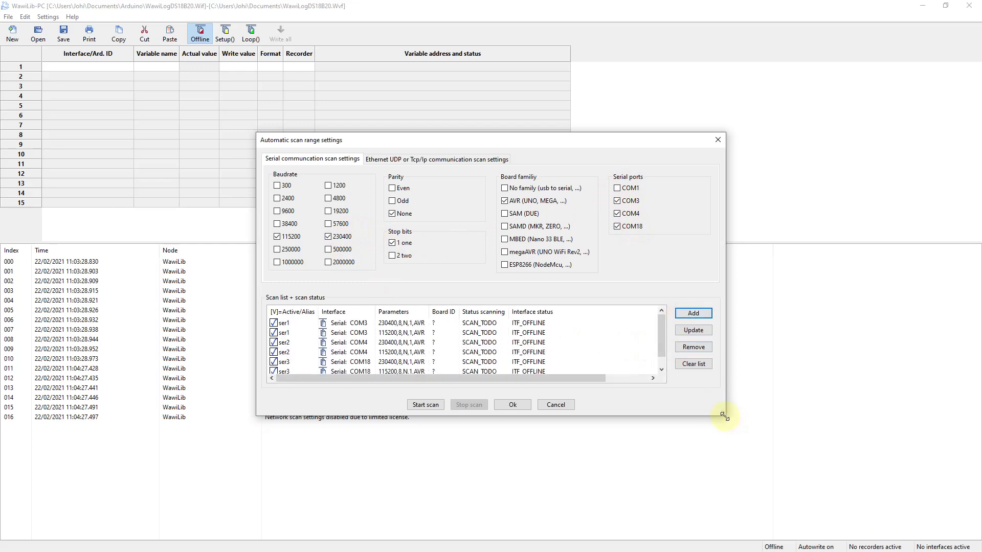
- Enlarge the scan settings window, widen the Interface and Parameters columns, and run the interface scan to completion
{"action": "left_click_drag", "start_coordinate": [724, 415], "coordinate": [727, 471]}
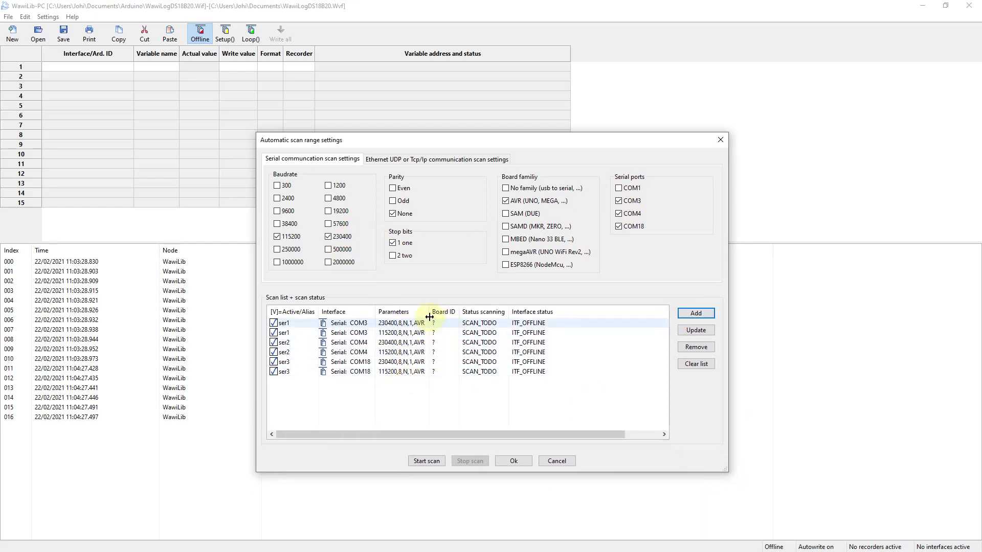
{"action": "left_click_drag", "start_coordinate": [430, 316], "coordinate": [444, 316]}
{"action": "left_click_drag", "start_coordinate": [376, 311], "coordinate": [391, 312]}
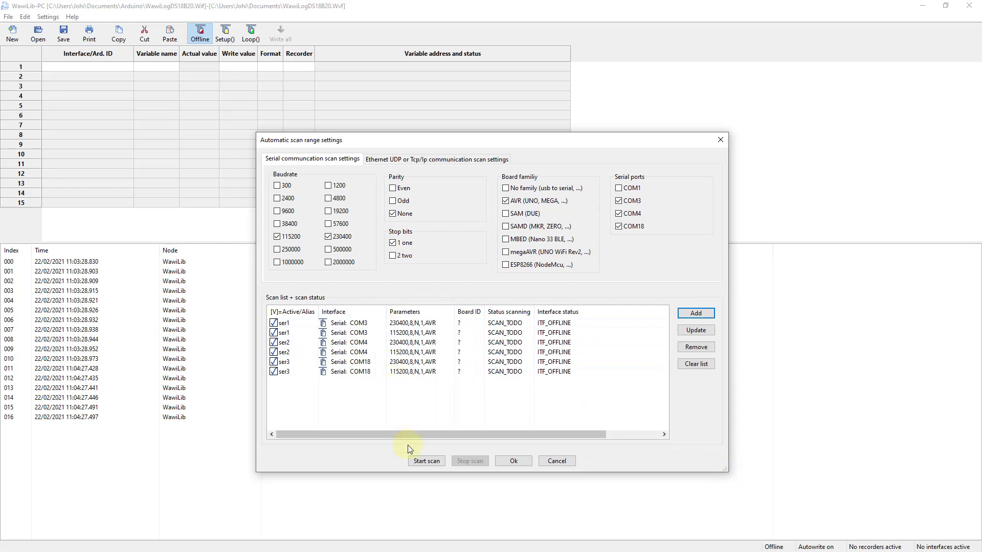
{"action": "left_click", "coordinate": [415, 460]}
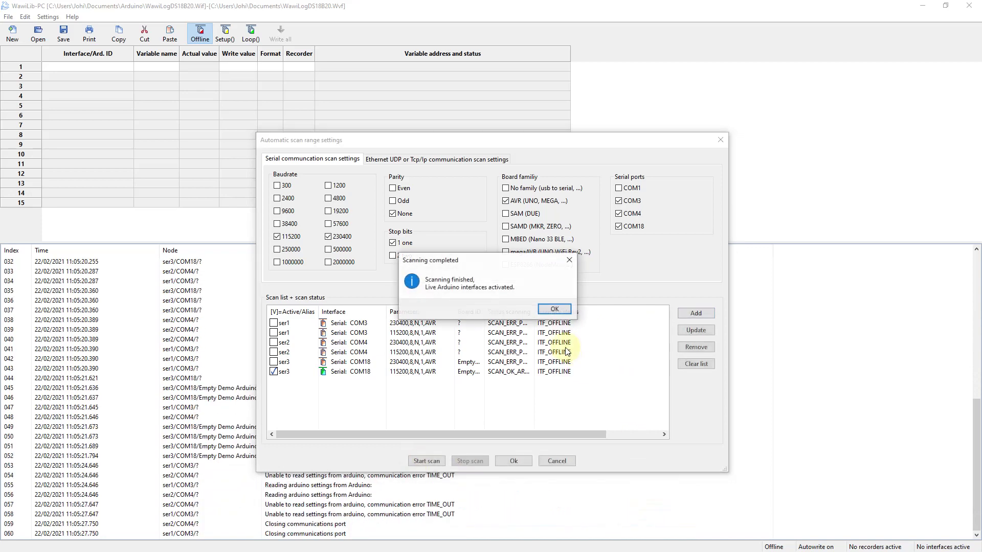
{"action": "left_click", "coordinate": [558, 309]}
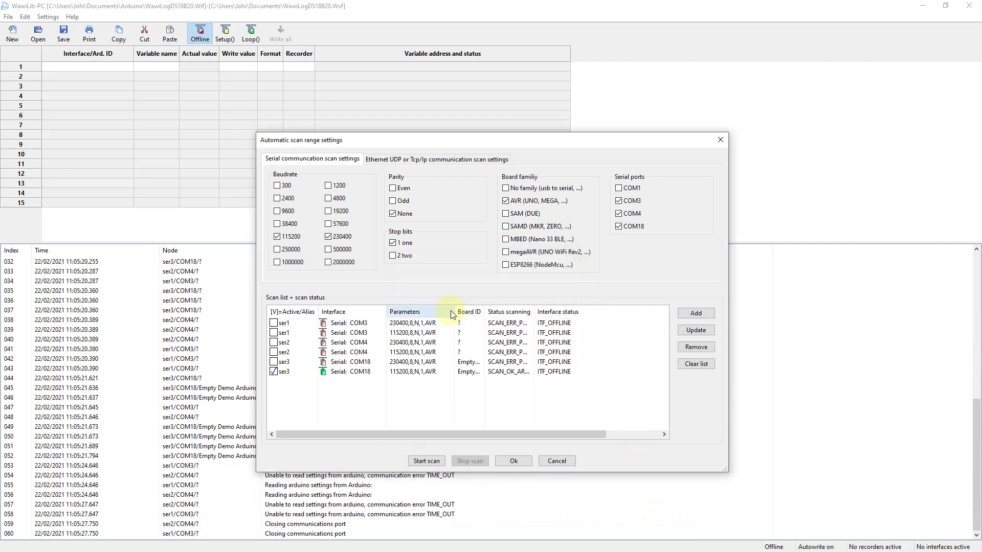
- Widen the Board ID column and examine the scan results of the COM3 and COM18 entries
{"action": "double_click", "coordinate": [484, 311]}
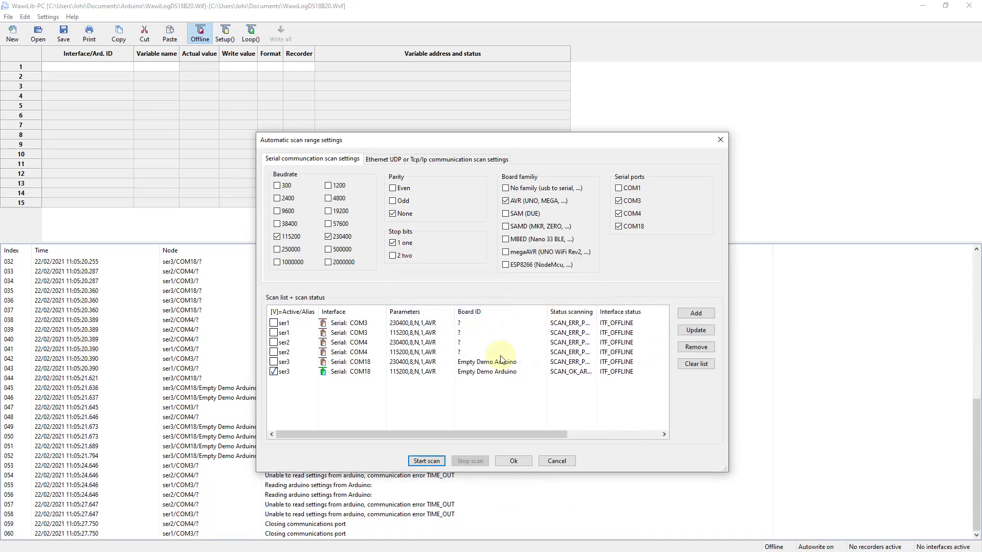
{"action": "left_click", "coordinate": [369, 374]}
{"action": "left_click", "coordinate": [348, 333]}
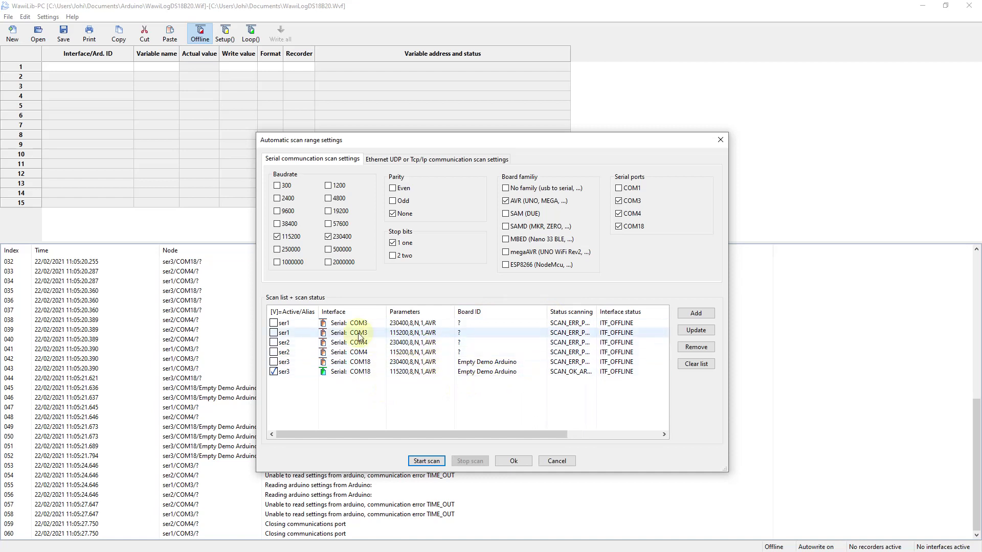
{"action": "left_click", "coordinate": [336, 362]}
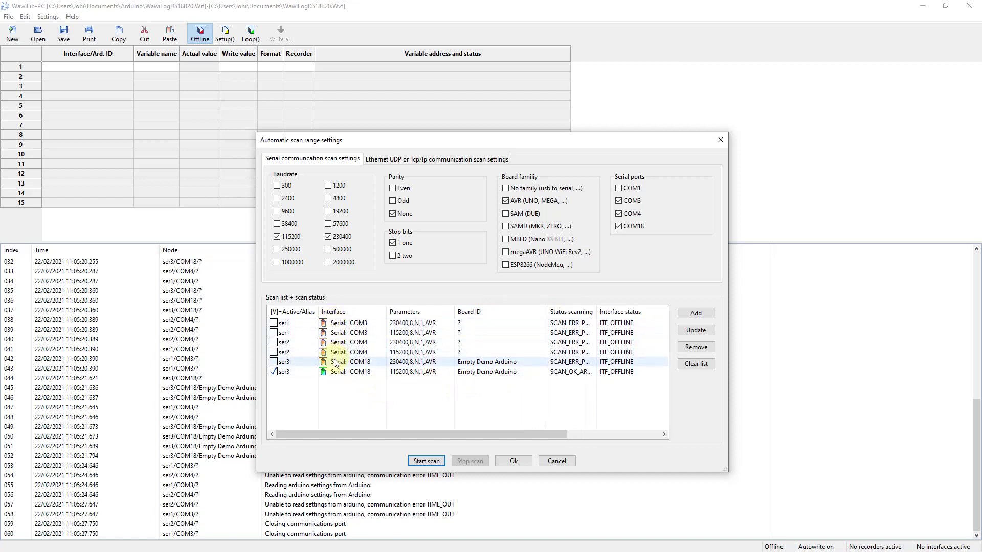
{"action": "left_click", "coordinate": [336, 372]}
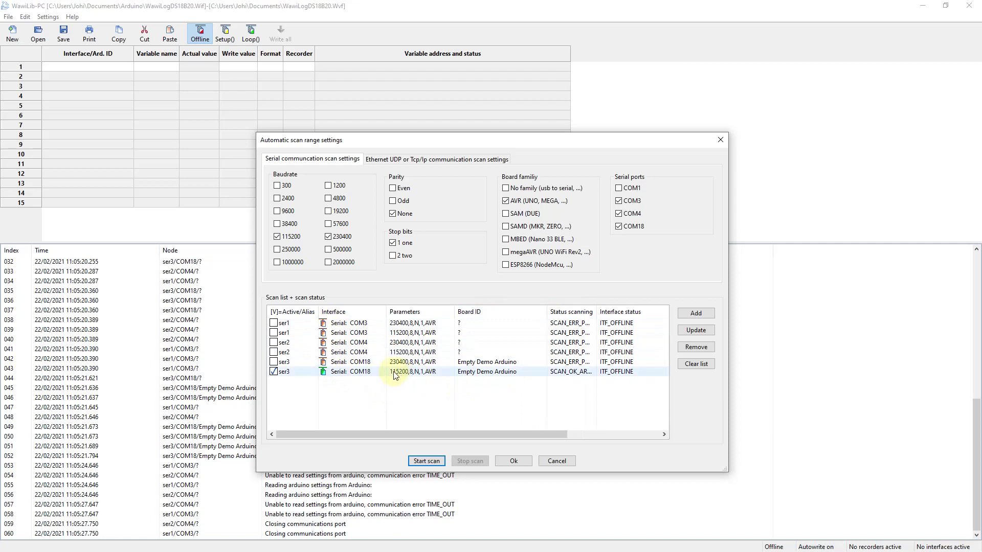
- Remove all inactive interfaces from the scan list and accept the scan settings
{"action": "right_click", "coordinate": [390, 332]}
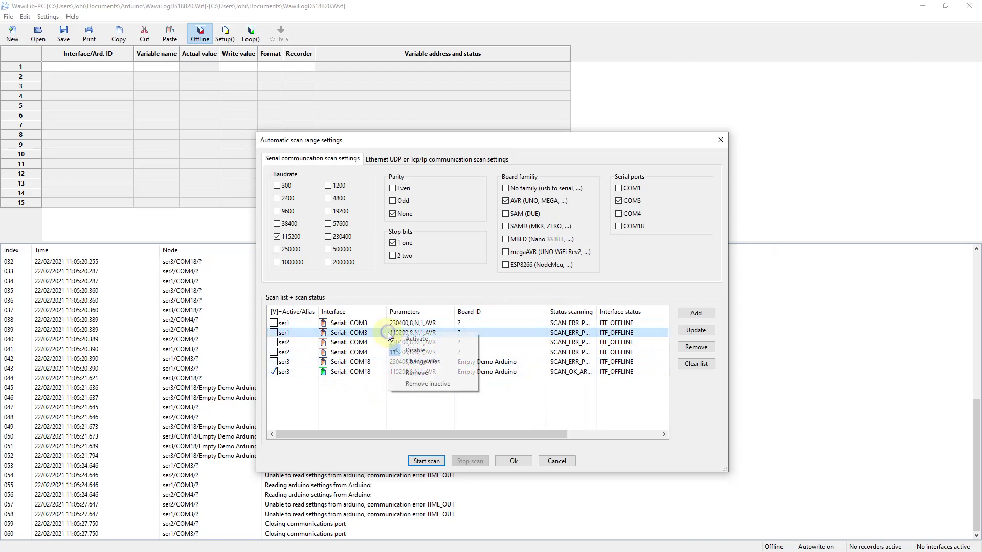
{"action": "left_click", "coordinate": [407, 385]}
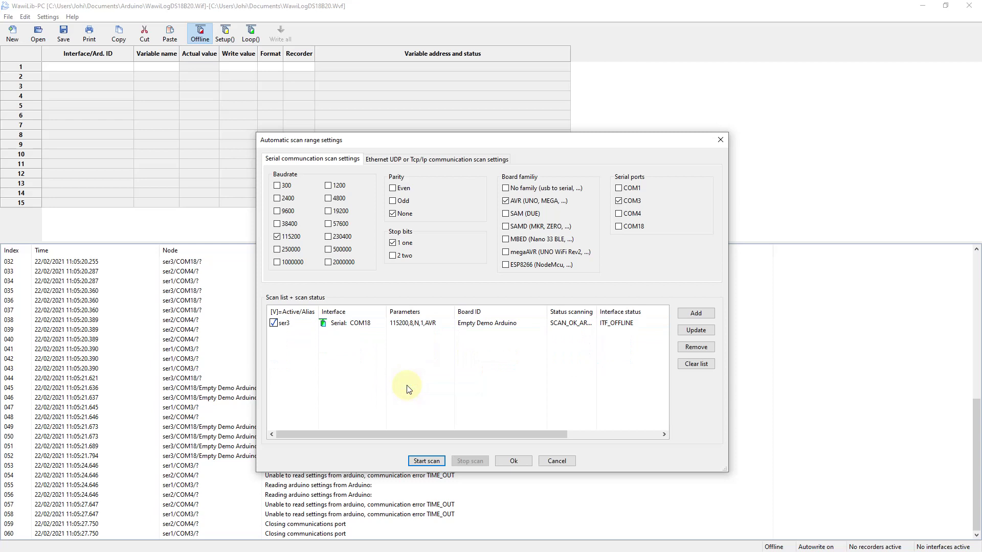
{"action": "left_click", "coordinate": [523, 462]}
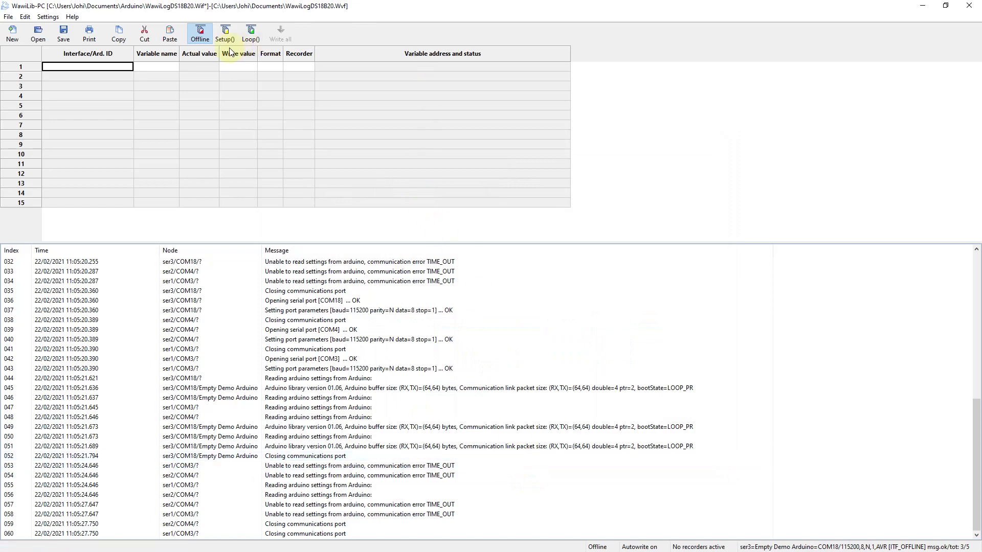
- Go online in Loop() mode and enter temperature as the variable name in row 1
{"action": "left_click", "coordinate": [223, 32]}
{"action": "left_click", "coordinate": [252, 37]}
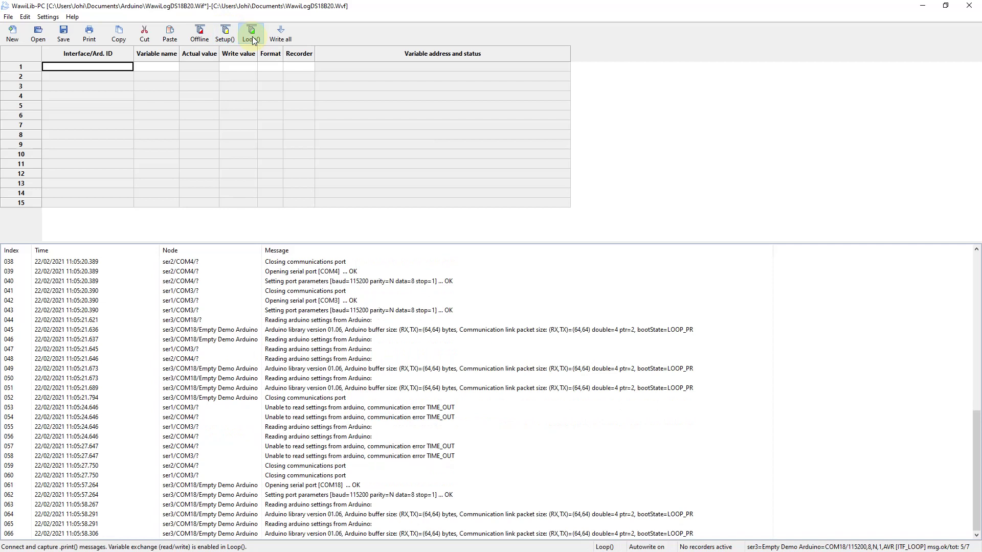
{"action": "left_click", "coordinate": [165, 67]}
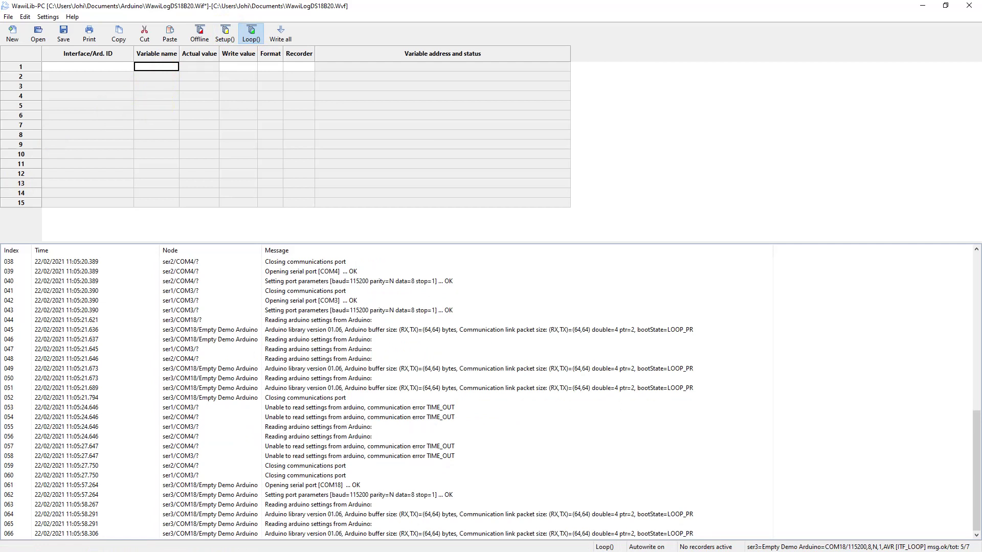
{"action": "type", "text": "temperature"}
{"action": "key", "text": "Return"}
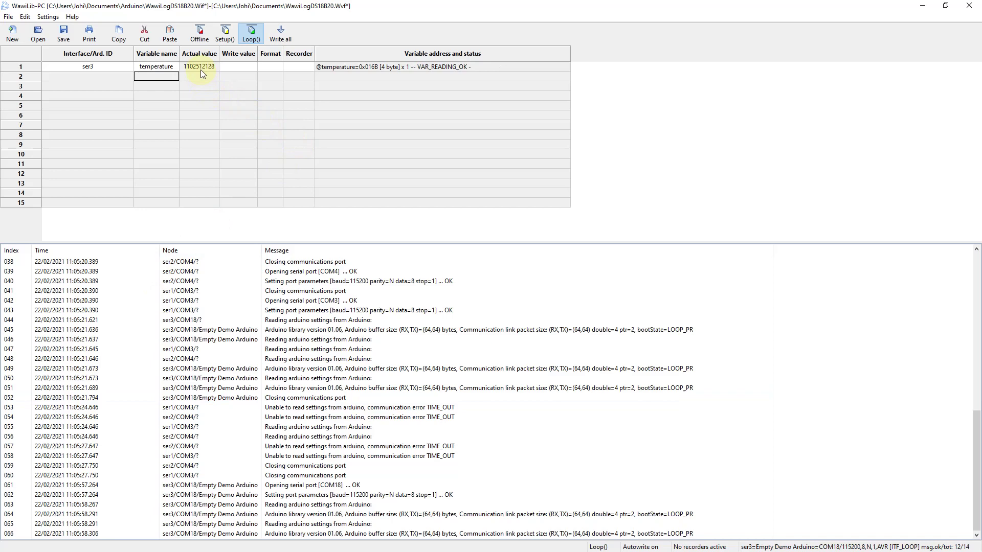
- Clear the message window and turn on the display of communication protocol messages
{"action": "right_click", "coordinate": [318, 351]}
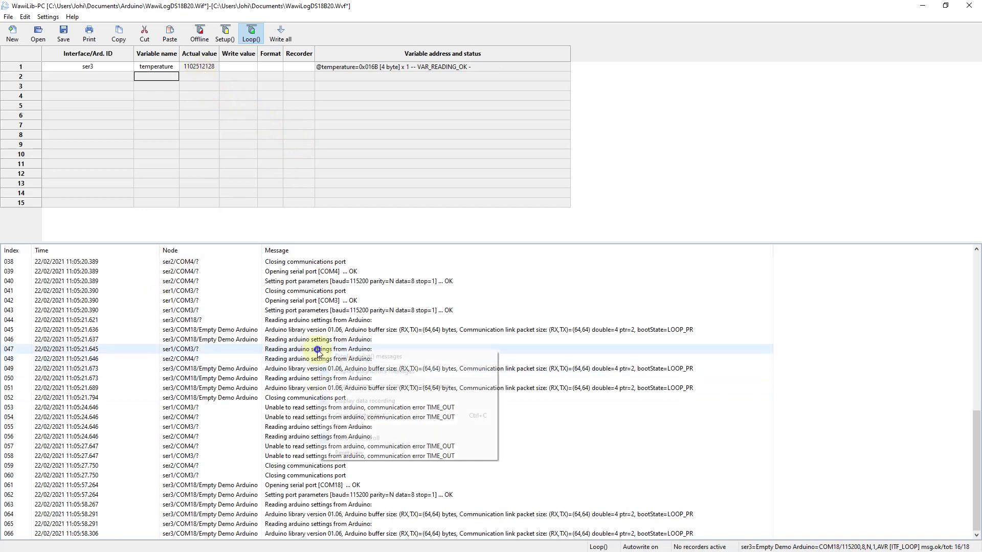
{"action": "left_click", "coordinate": [356, 431]}
{"action": "right_click", "coordinate": [253, 302]}
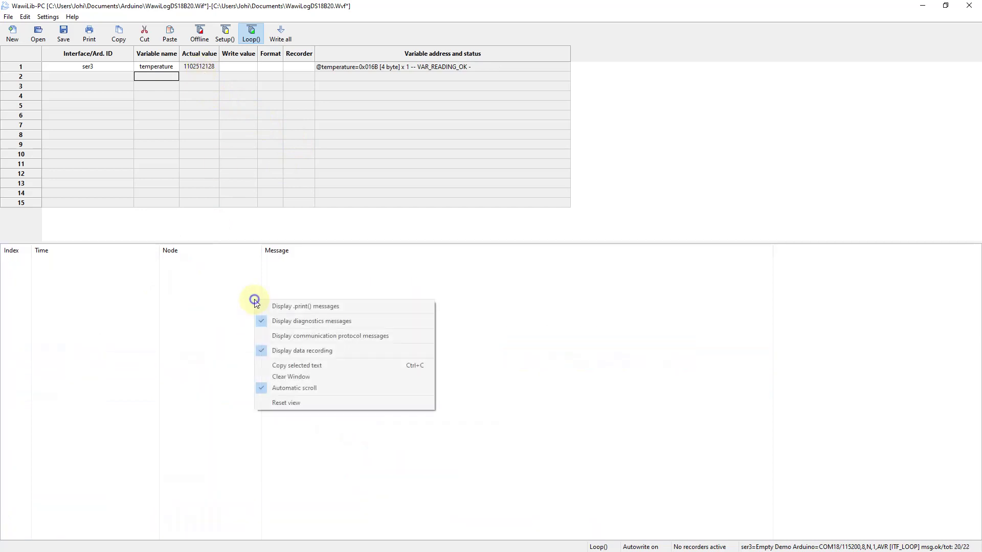
{"action": "left_click", "coordinate": [273, 338]}
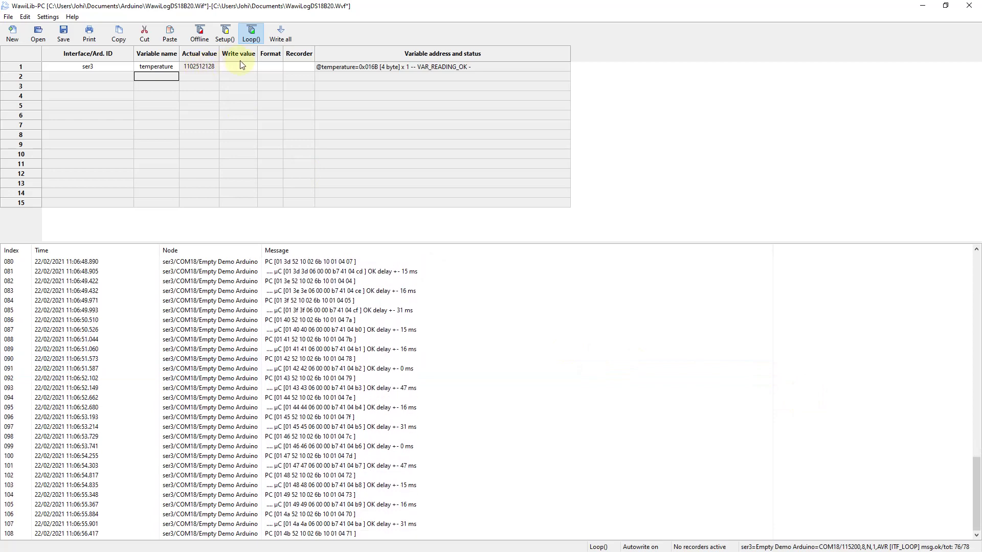
- Set the display format of the temperature variable to FLOAT and go online in Loop() mode to monitor it
{"action": "right_click", "coordinate": [270, 66]}
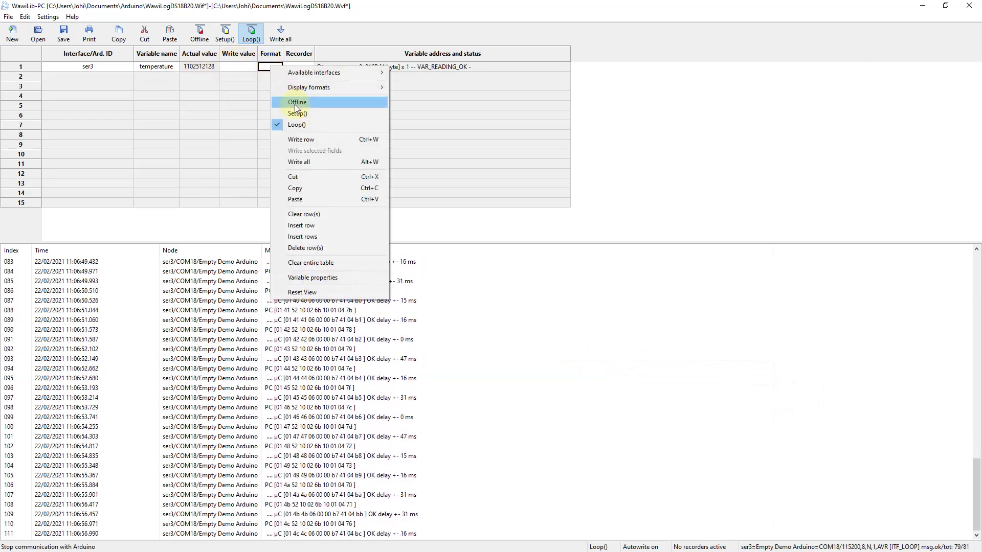
{"action": "mouse_move", "coordinate": [310, 91]}
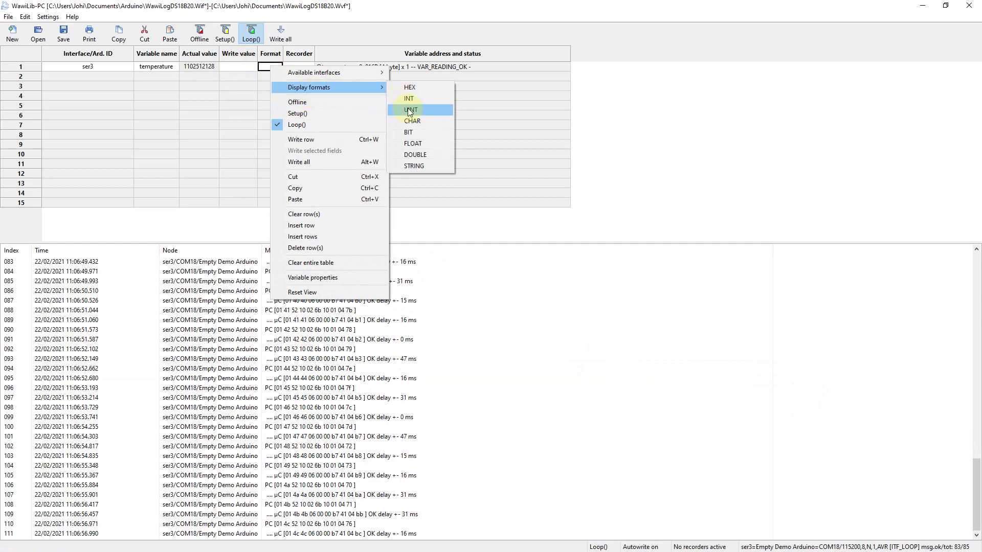
{"action": "left_click", "coordinate": [413, 143]}
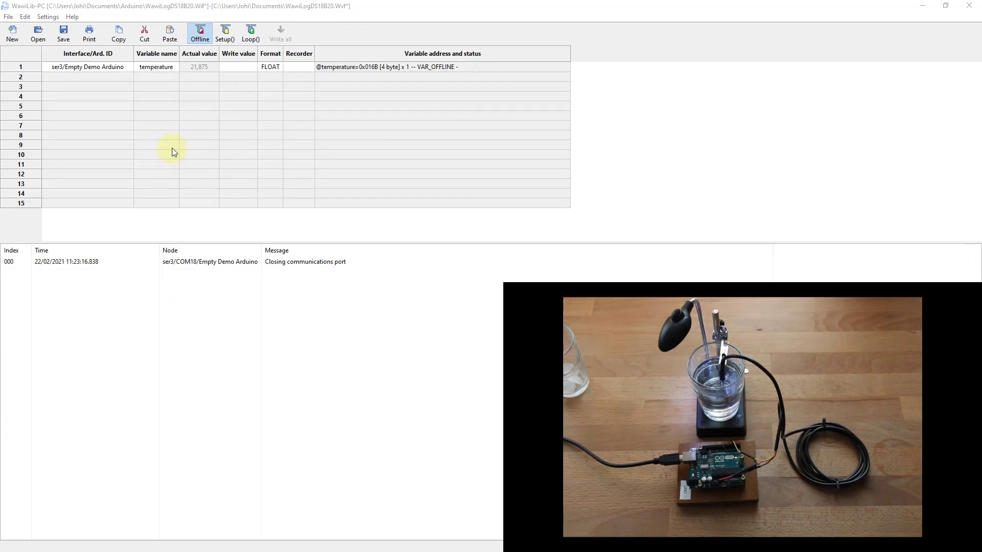
{"action": "left_click", "coordinate": [246, 35]}
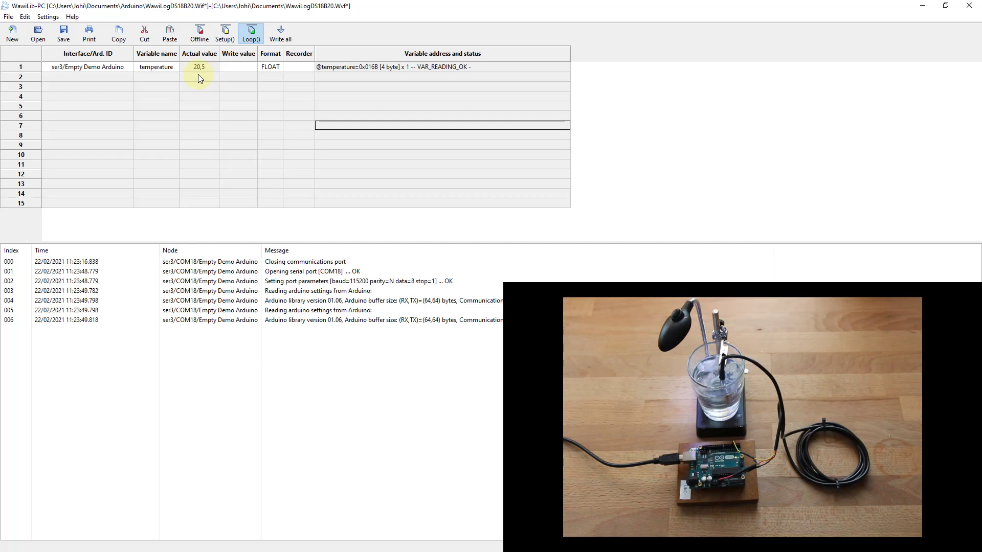
- Go offline and add data recorder REC1 in the data recording settings, with xlsx format and the current data file overwritten
{"action": "left_click", "coordinate": [199, 33]}
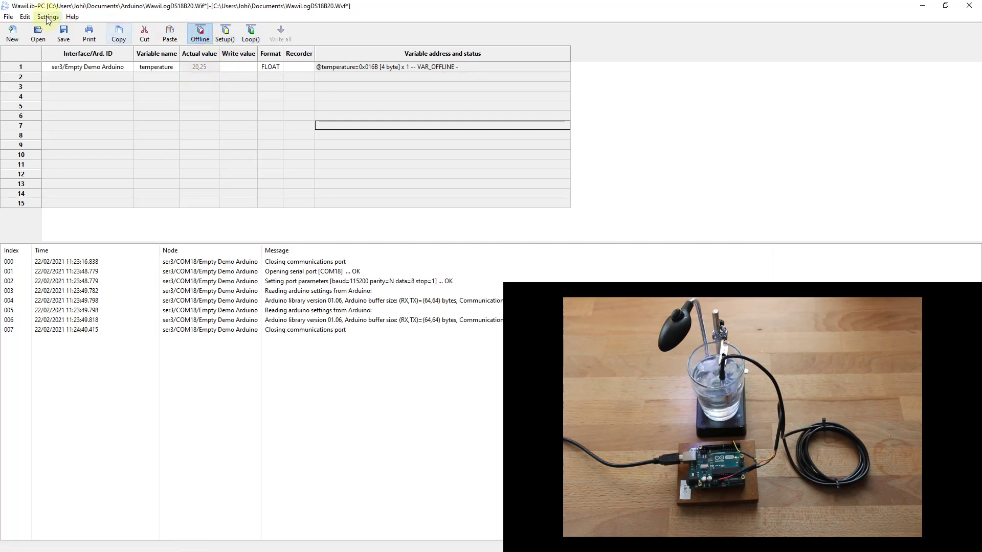
{"action": "left_click", "coordinate": [48, 18]}
{"action": "left_click", "coordinate": [73, 51]}
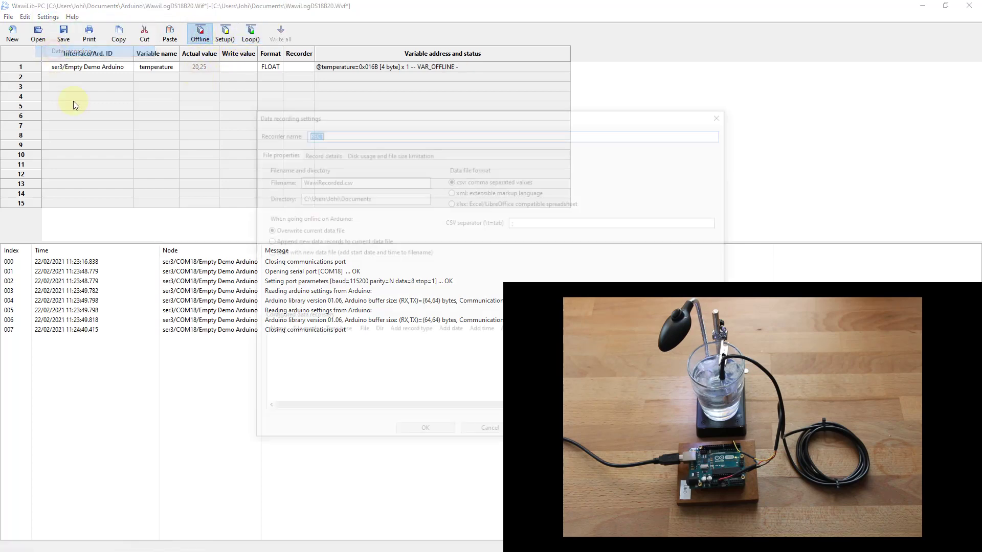
{"action": "left_click_drag", "start_coordinate": [344, 115], "coordinate": [99, 139]}
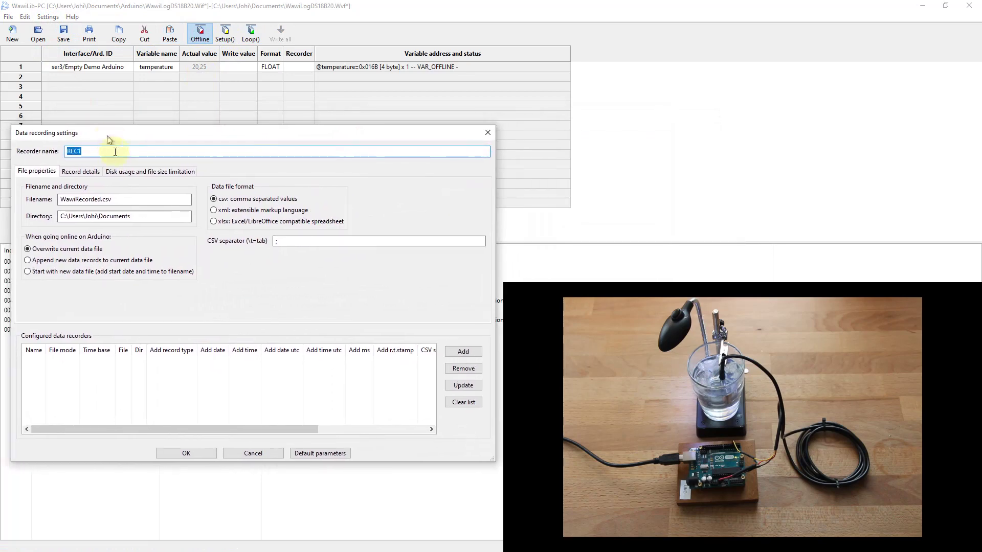
{"action": "left_click", "coordinate": [103, 152]}
{"action": "left_click", "coordinate": [214, 221]}
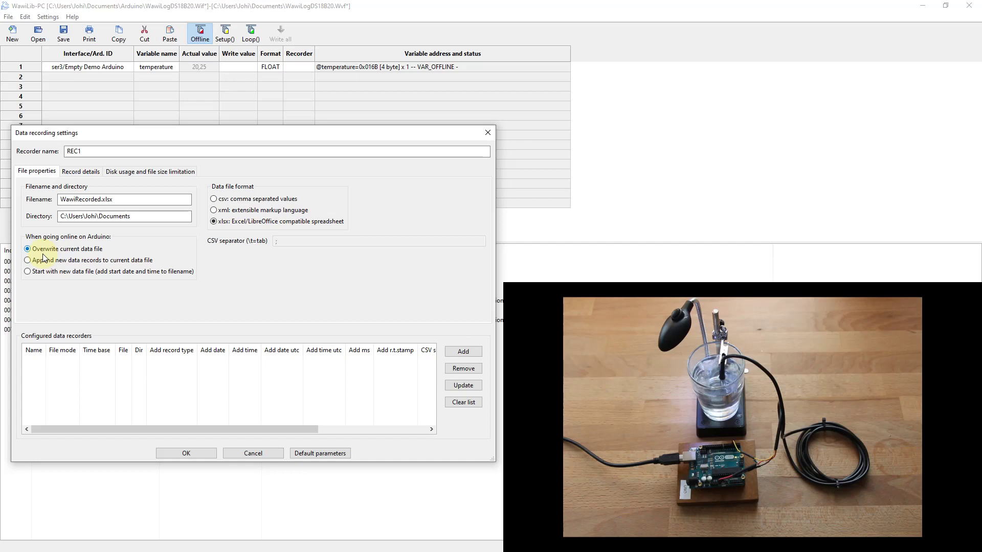
{"action": "left_click", "coordinate": [78, 215]}
{"action": "left_click", "coordinate": [453, 352]}
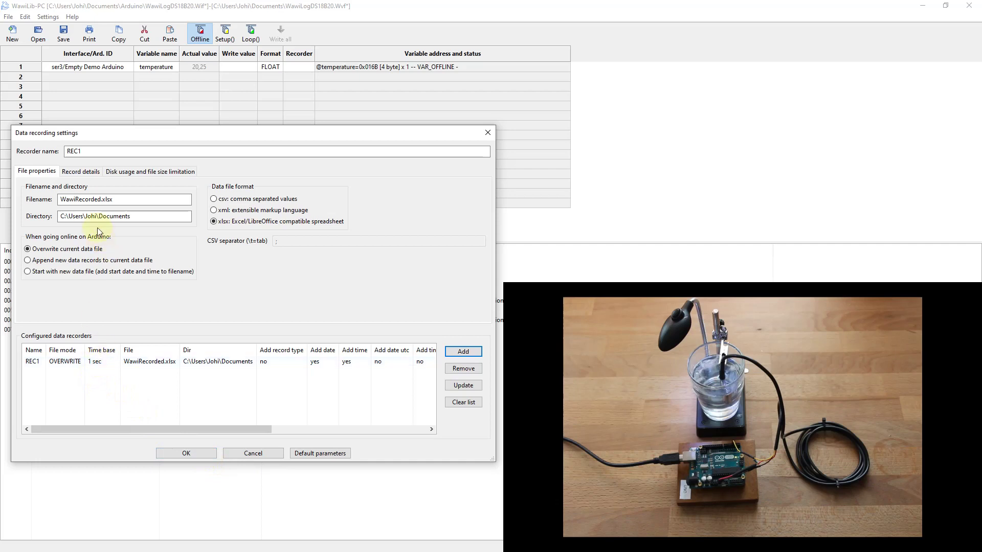
- Set the recording interval to 2 seconds in the record details and update recorder REC1
{"action": "left_click", "coordinate": [81, 171]}
{"action": "left_click", "coordinate": [114, 213]}
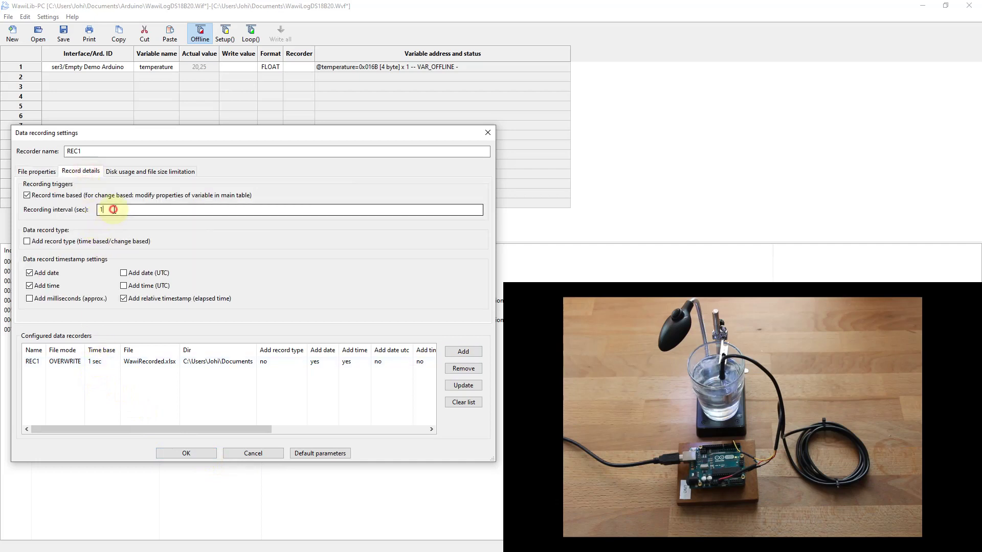
{"action": "type", "text": "2"}
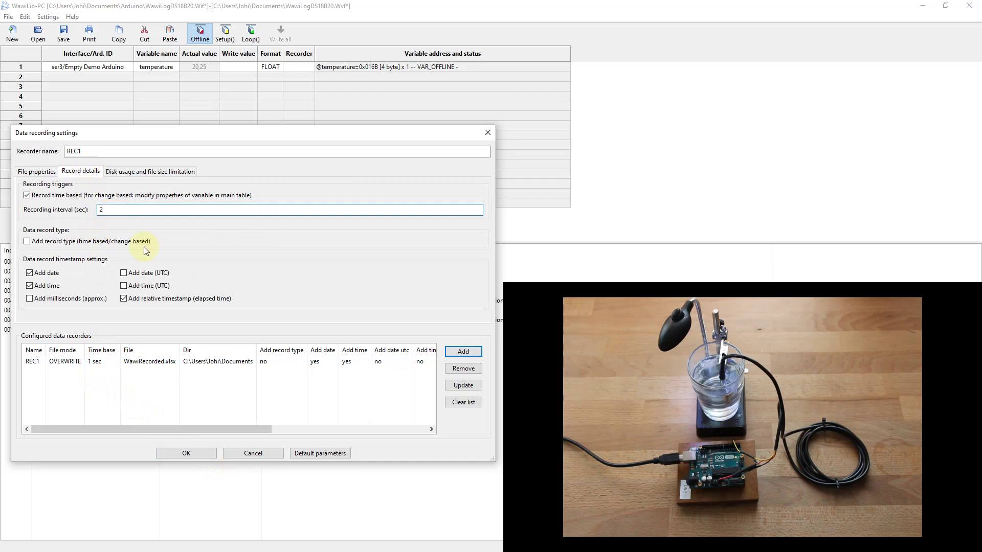
{"action": "left_click", "coordinate": [460, 385]}
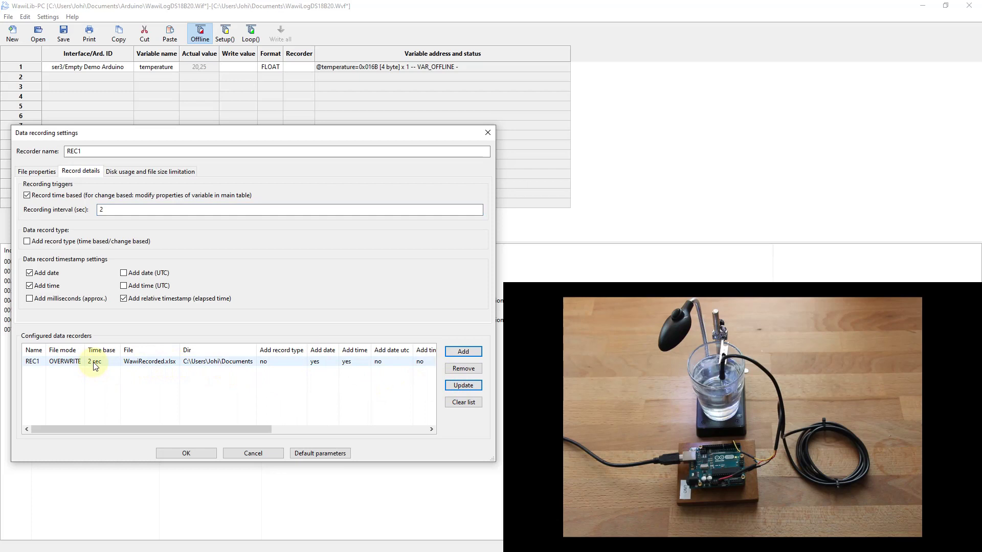
- Disable the date and relative timestamp for REC1, update the recorder, and accept the data recording settings
{"action": "left_click", "coordinate": [137, 302]}
{"action": "left_click", "coordinate": [45, 275]}
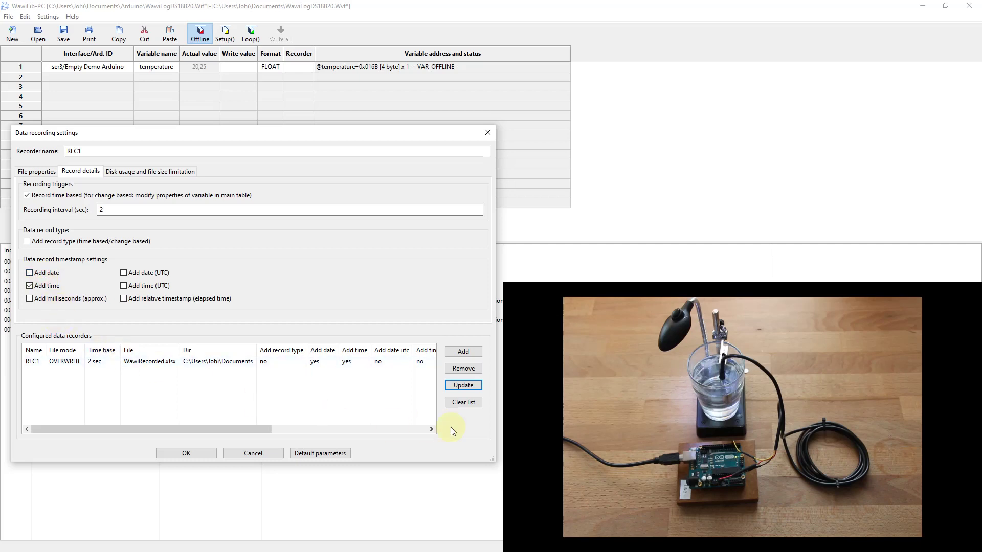
{"action": "left_click", "coordinate": [463, 387]}
{"action": "left_click", "coordinate": [34, 171]}
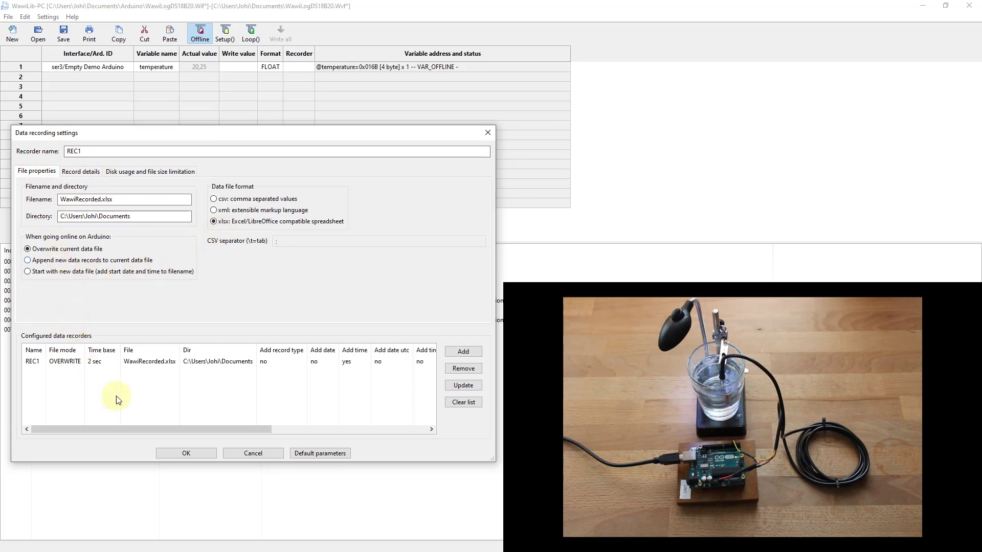
{"action": "left_click", "coordinate": [210, 453]}
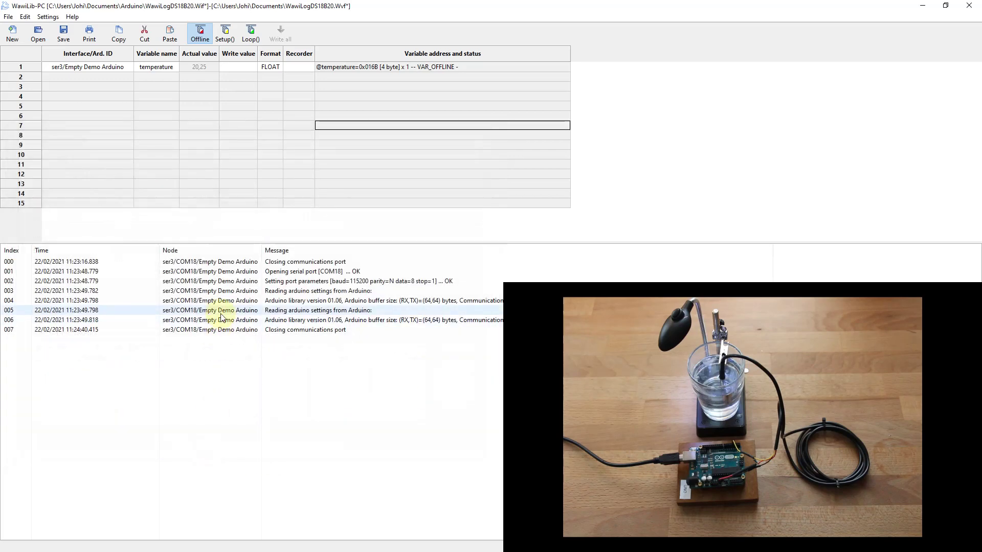
- Assign recorder REC1 to the temperature variable and go online in Loop() mode to start recording
{"action": "right_click", "coordinate": [299, 67]}
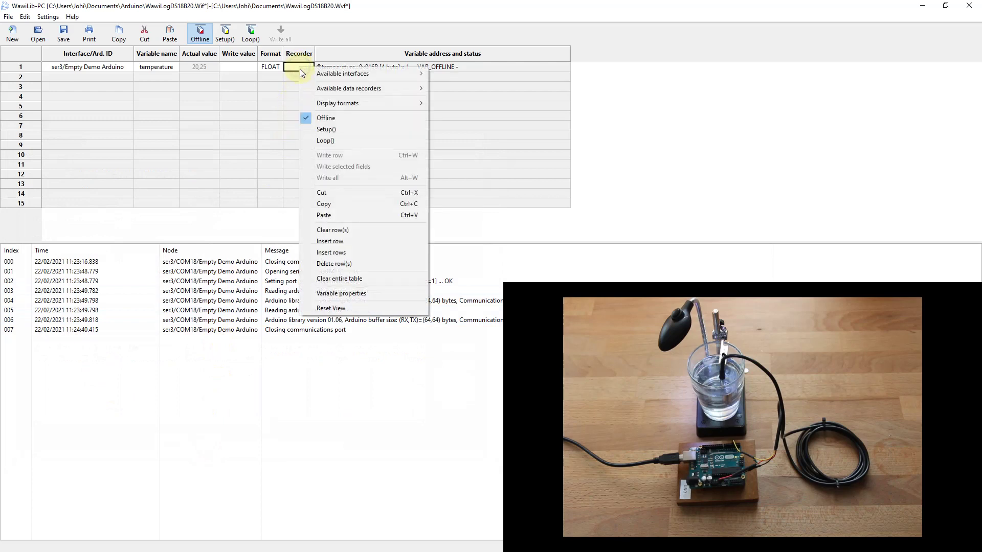
{"action": "mouse_move", "coordinate": [331, 89]}
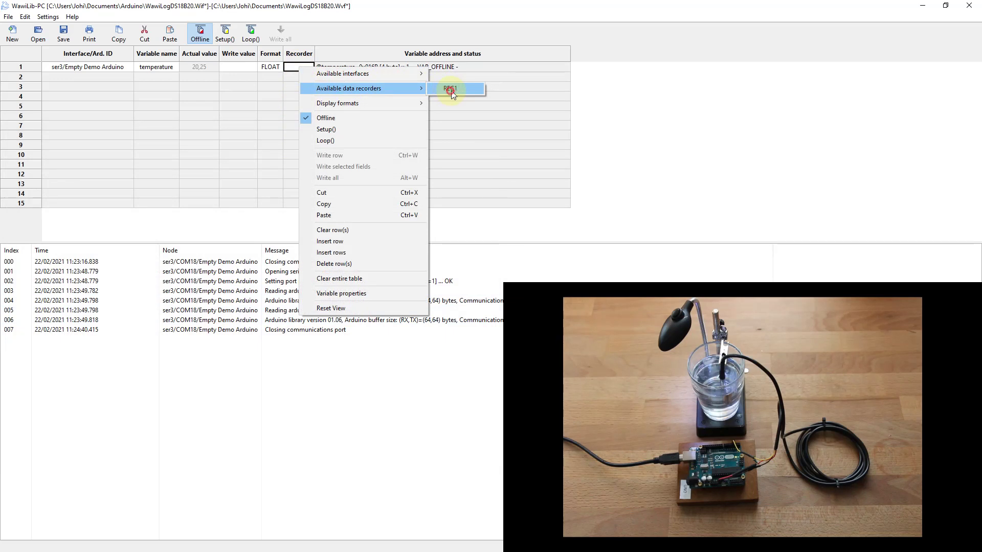
{"action": "left_click", "coordinate": [450, 89]}
{"action": "left_click", "coordinate": [250, 34]}
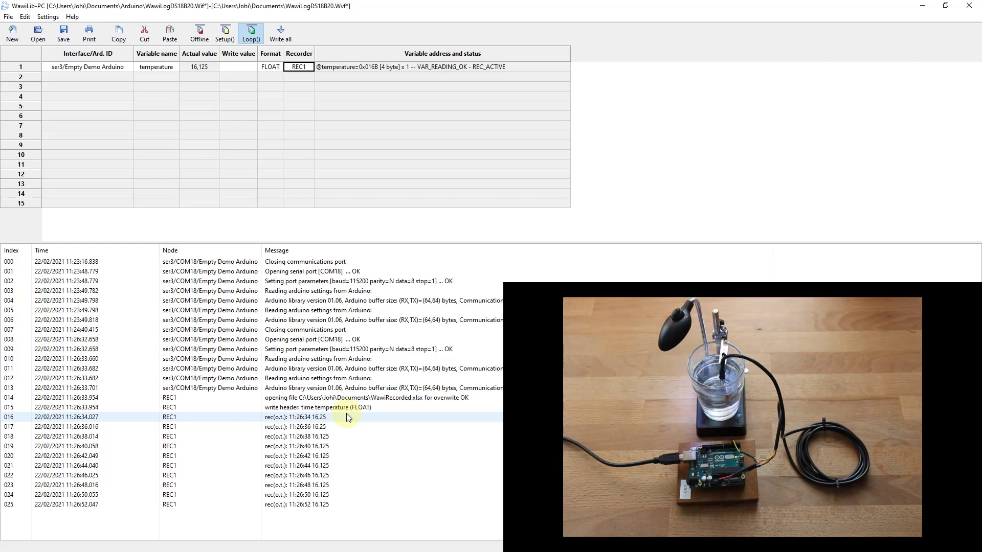
- Clear the message output window and go offline to stop recording the temperature
{"action": "right_click", "coordinate": [243, 431]}
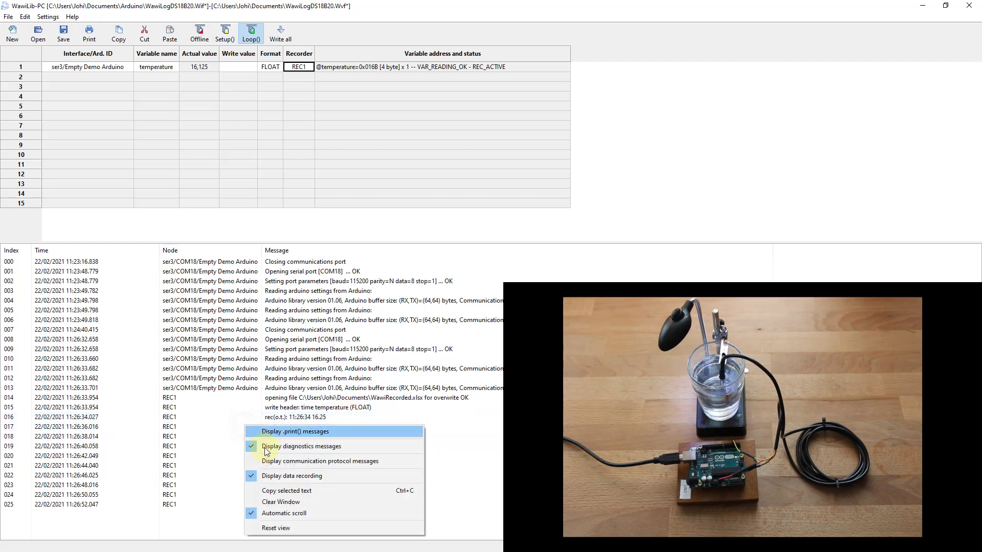
{"action": "left_click", "coordinate": [287, 501]}
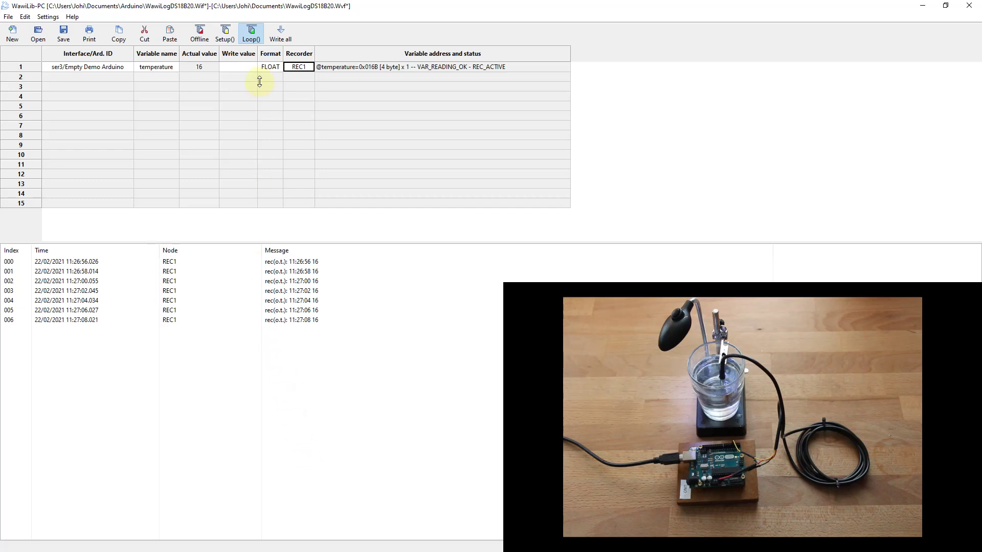
{"action": "left_click", "coordinate": [198, 33]}
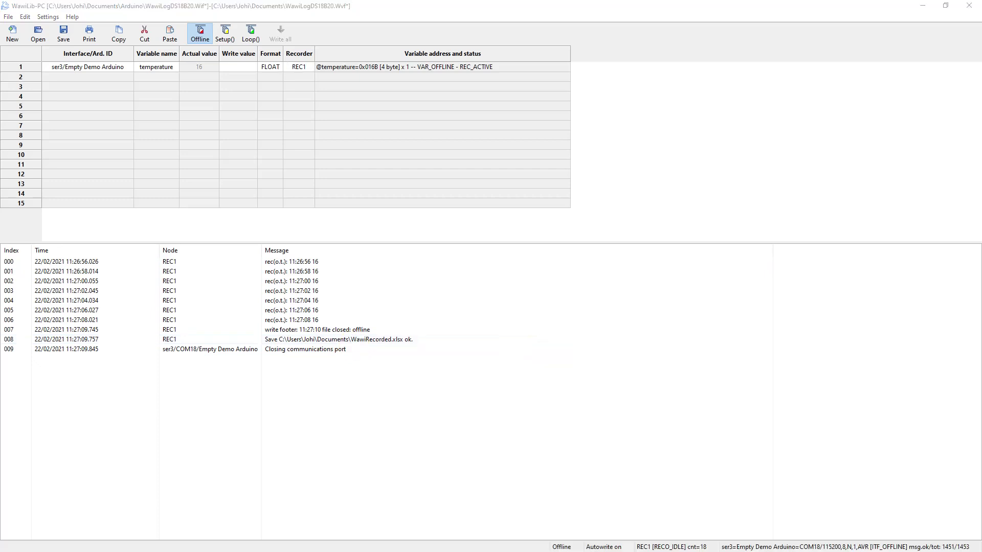
- Switch to File Explorer, preview WawiRecorded.xlsx in the Documents folder, and widen the preview area
{"action": "left_click_drag", "start_coordinate": [491, 274], "coordinate": [499, 220]}
{"action": "double_click", "coordinate": [499, 220]}
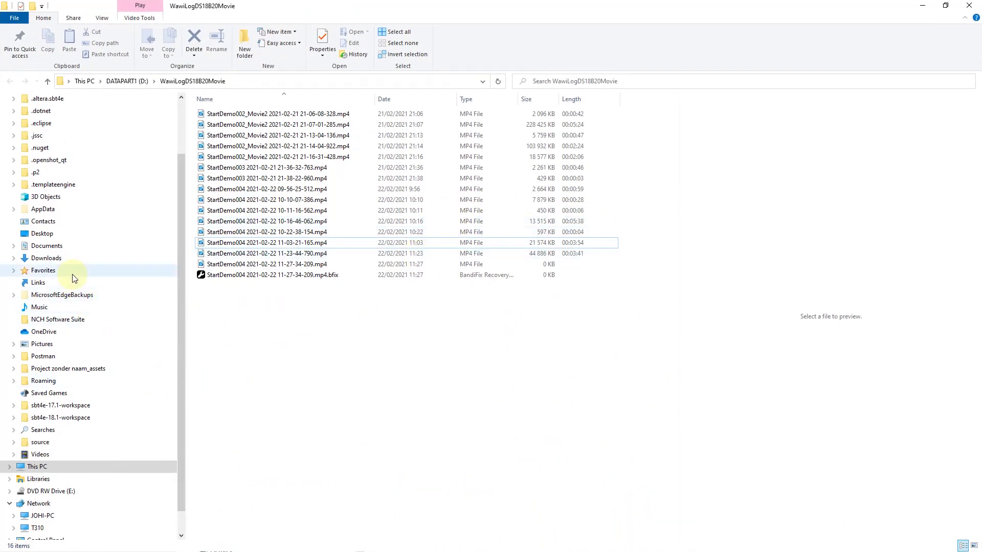
{"action": "scroll", "coordinate": [72, 276], "scroll_direction": "up", "scroll_amount": 2}
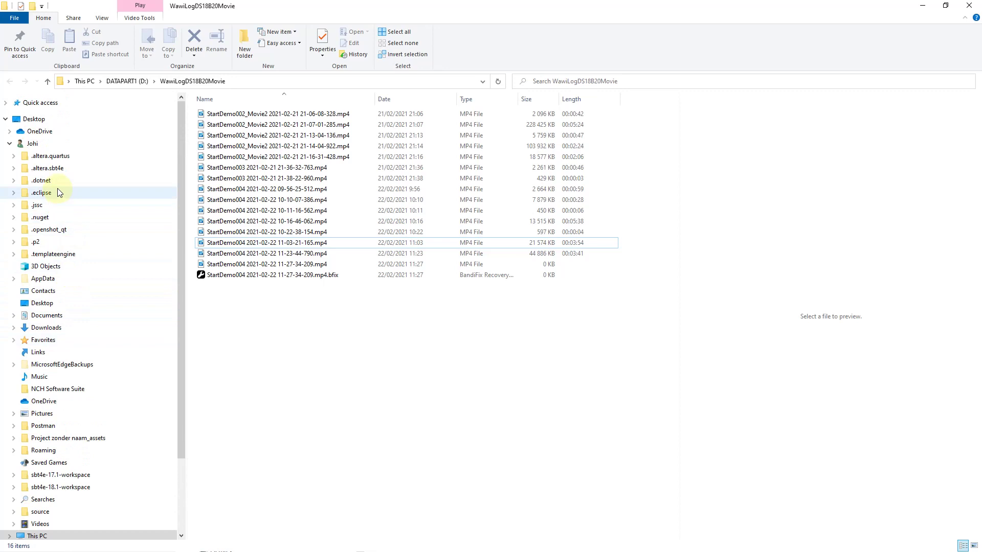
{"action": "left_click", "coordinate": [46, 315]}
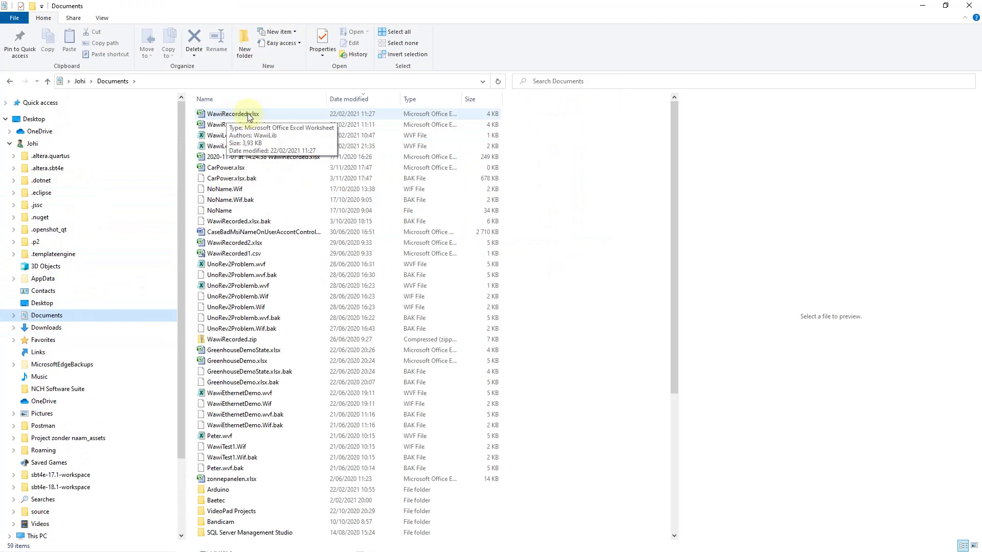
{"action": "left_click", "coordinate": [248, 114]}
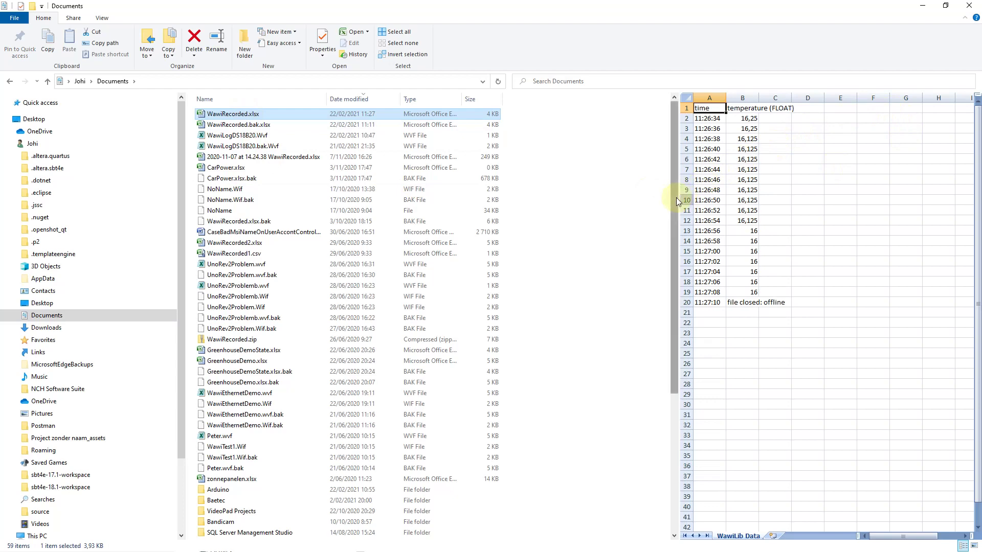
{"action": "left_click_drag", "start_coordinate": [678, 197], "coordinate": [513, 184]}
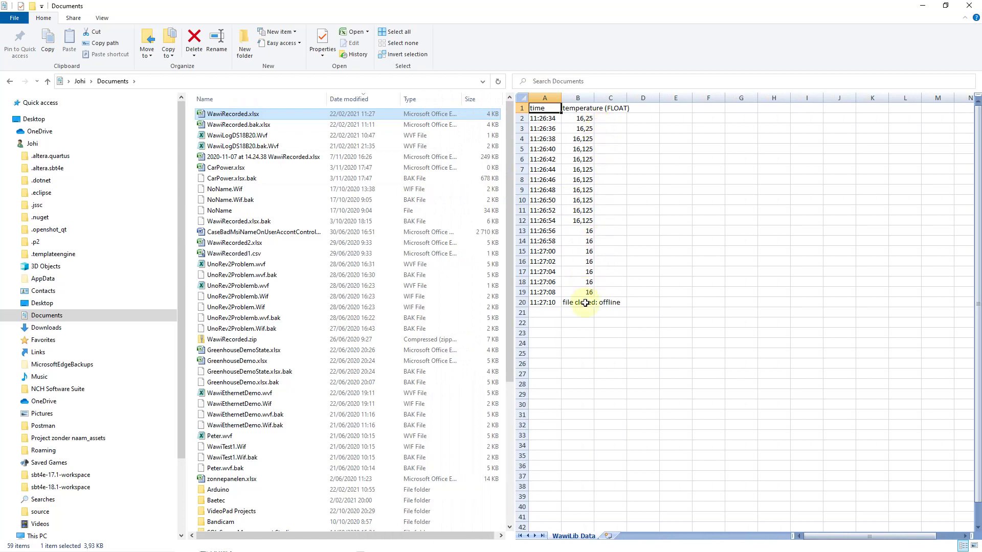
- Reduce and reposition the File Explorer window, open WawiRecorded.xlsx in Excel, and widen the time and temperature columns
{"action": "left_click", "coordinate": [945, 5]}
{"action": "left_click_drag", "start_coordinate": [593, 213], "coordinate": [761, 53]}
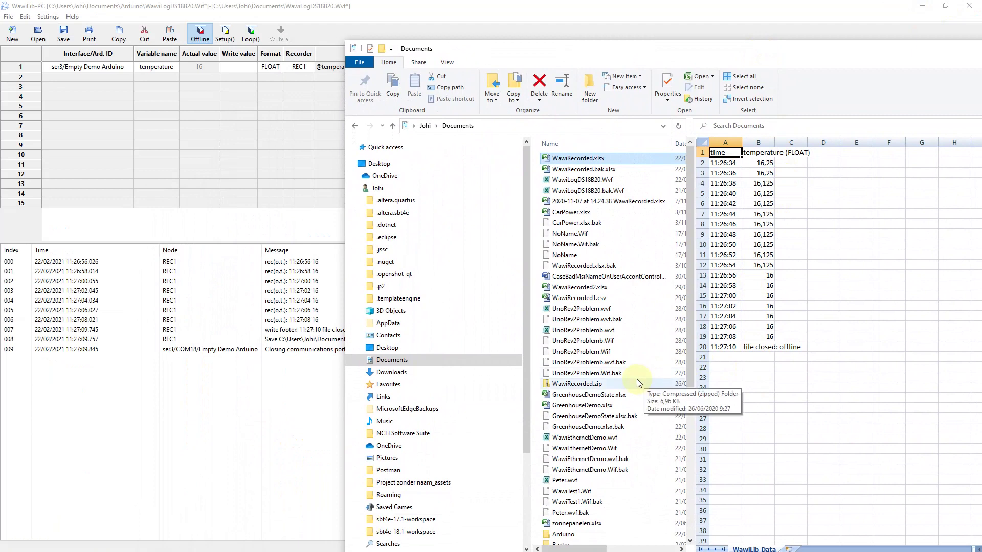
{"action": "right_click", "coordinate": [565, 160]}
{"action": "left_click", "coordinate": [579, 168]}
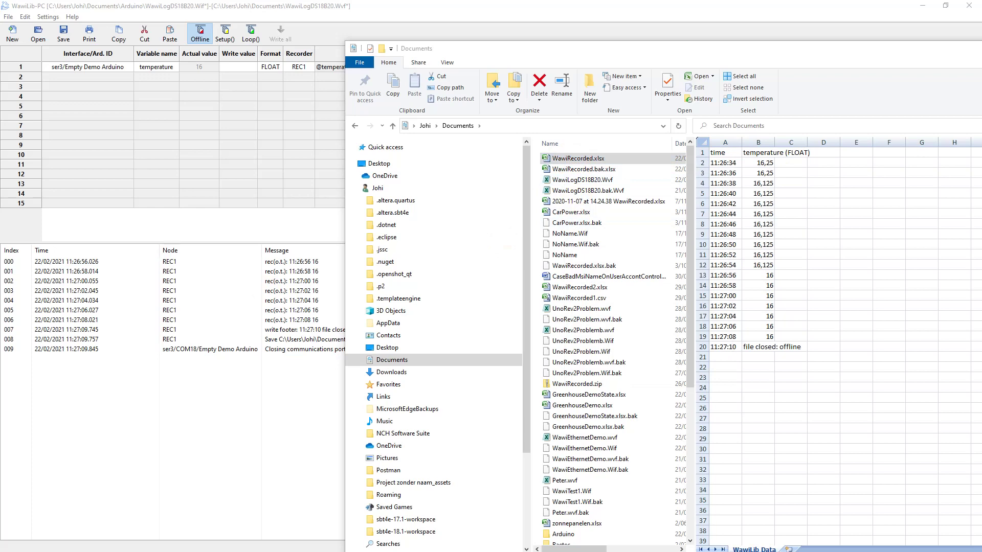
{"action": "left_click_drag", "start_coordinate": [138, 14], "coordinate": [493, 38]}
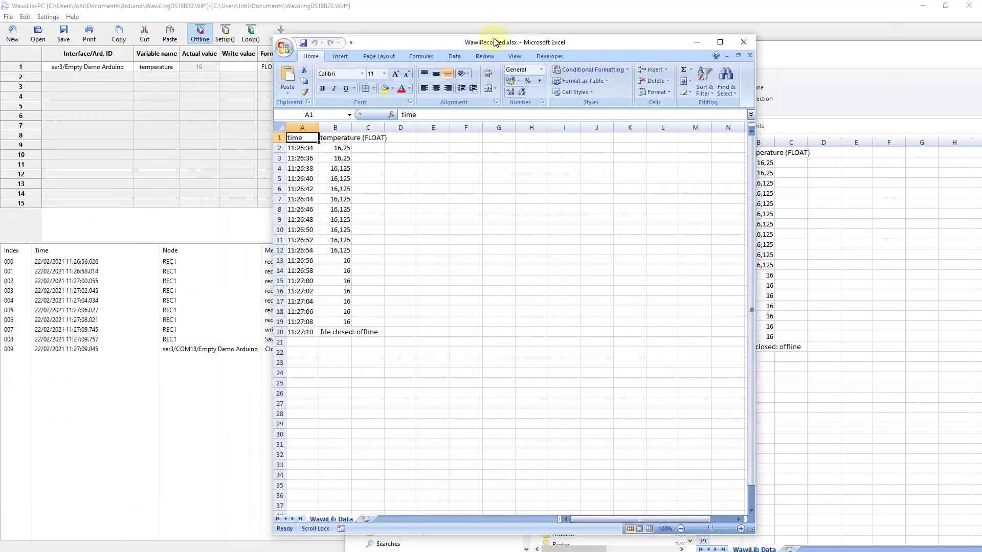
{"action": "left_click_drag", "start_coordinate": [319, 127], "coordinate": [423, 128]}
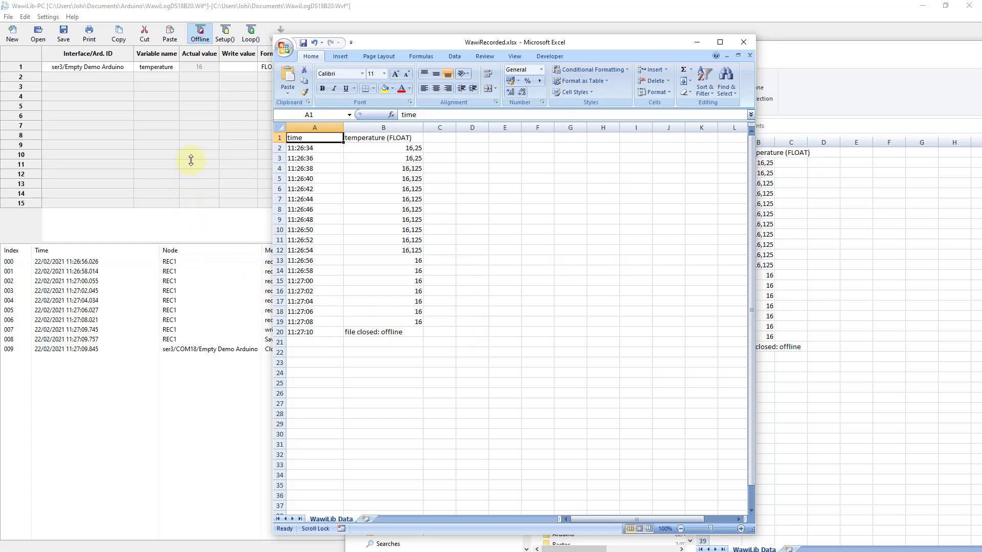
- Switch to WawiLib-PC, reopen the data recording settings, and review REC1's disk usage and file size limitation options
{"action": "left_click", "coordinate": [192, 124]}
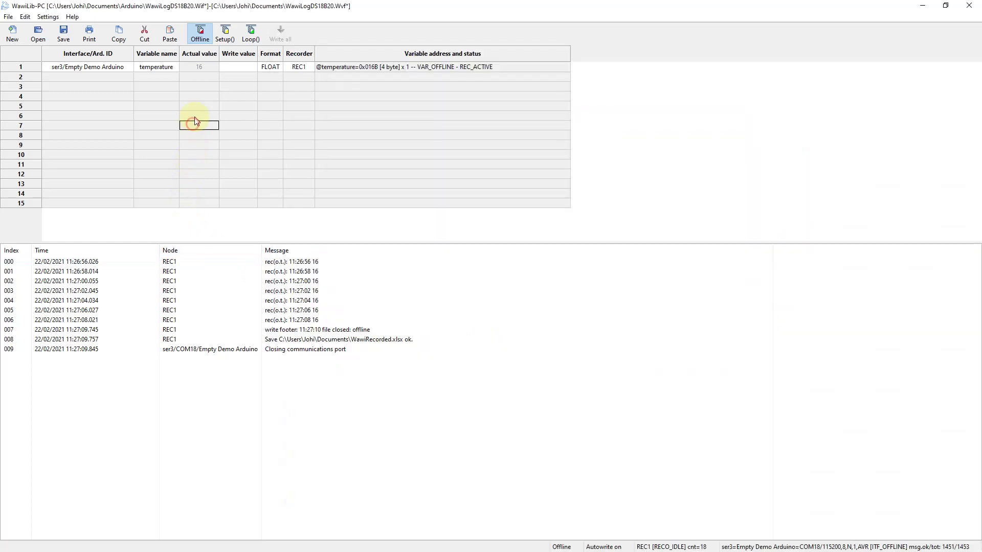
{"action": "left_click", "coordinate": [49, 17]}
{"action": "left_click", "coordinate": [59, 53]}
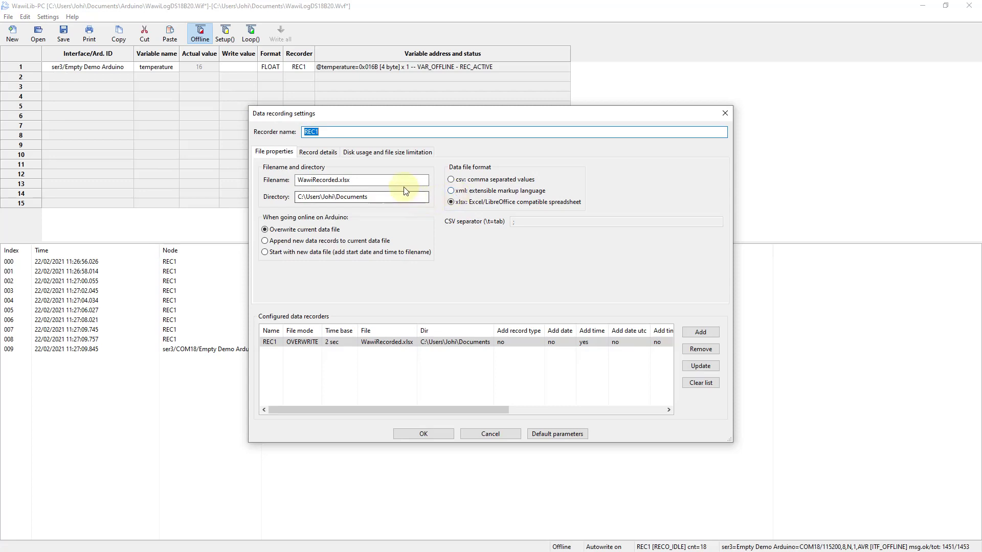
{"action": "left_click", "coordinate": [374, 152]}
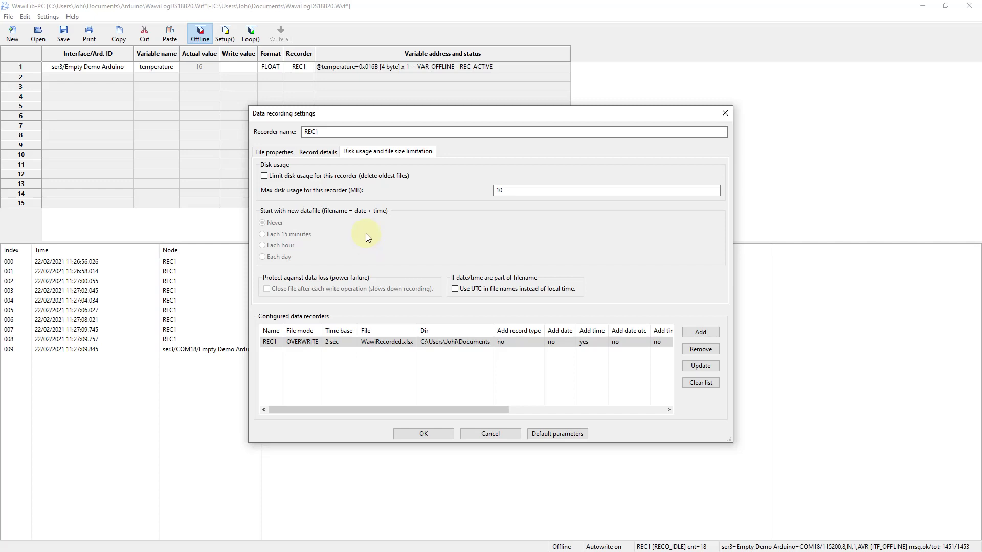
- Turn off time-based recording in REC1's record details and accept the data recording settings
{"action": "left_click", "coordinate": [314, 153]}
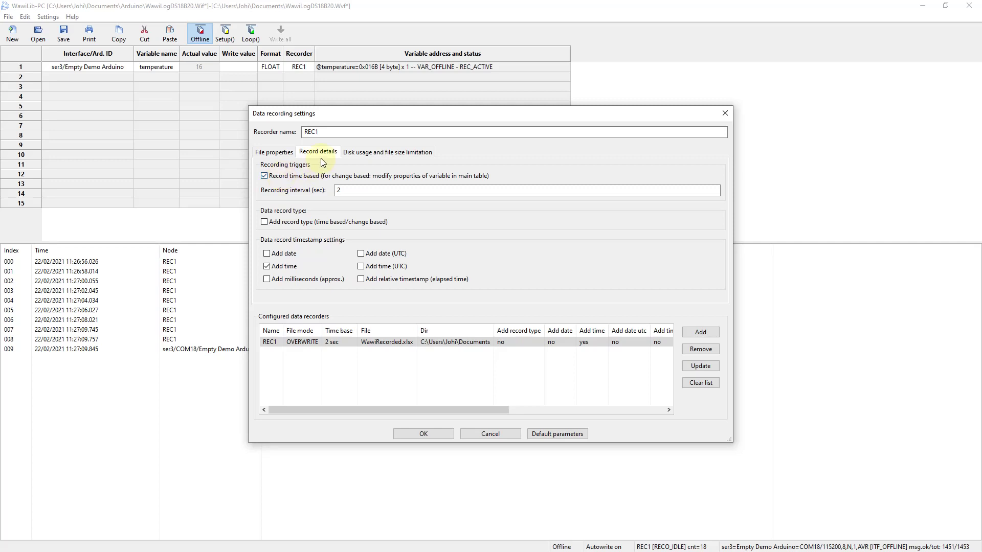
{"action": "left_click", "coordinate": [276, 175]}
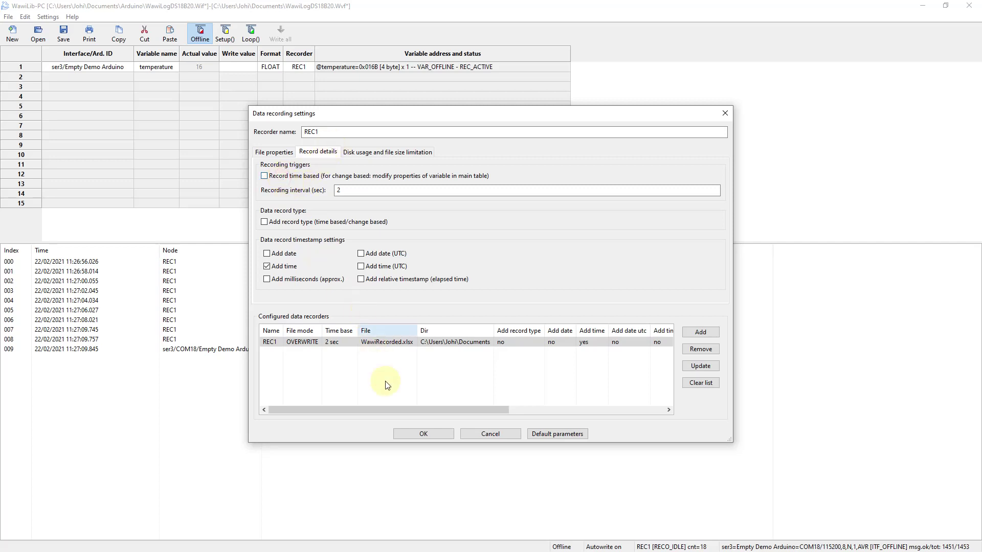
{"action": "left_click", "coordinate": [401, 435]}
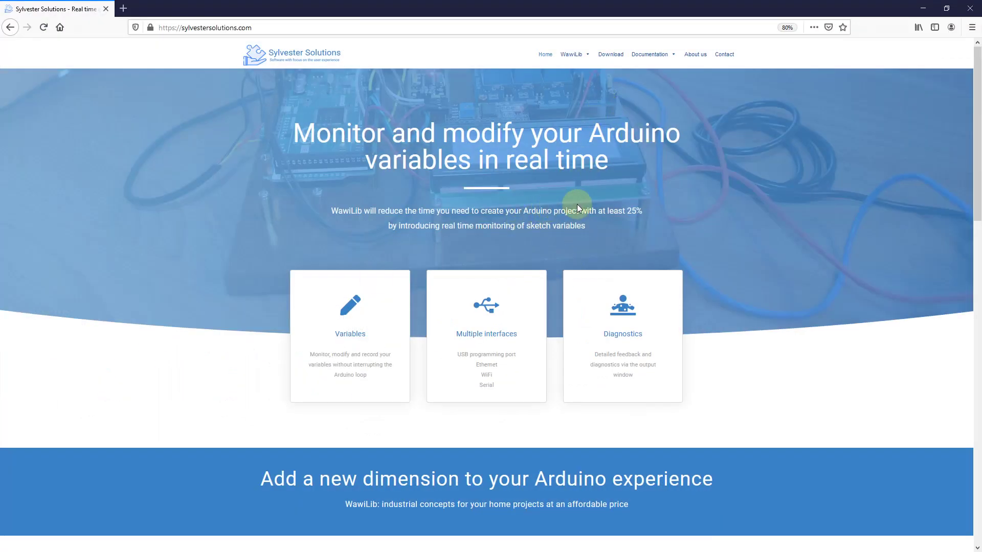
- Switch to the Sylvester Solutions website in the browser and view its WawiLib download and contact pages
{"action": "left_click", "coordinate": [610, 54]}
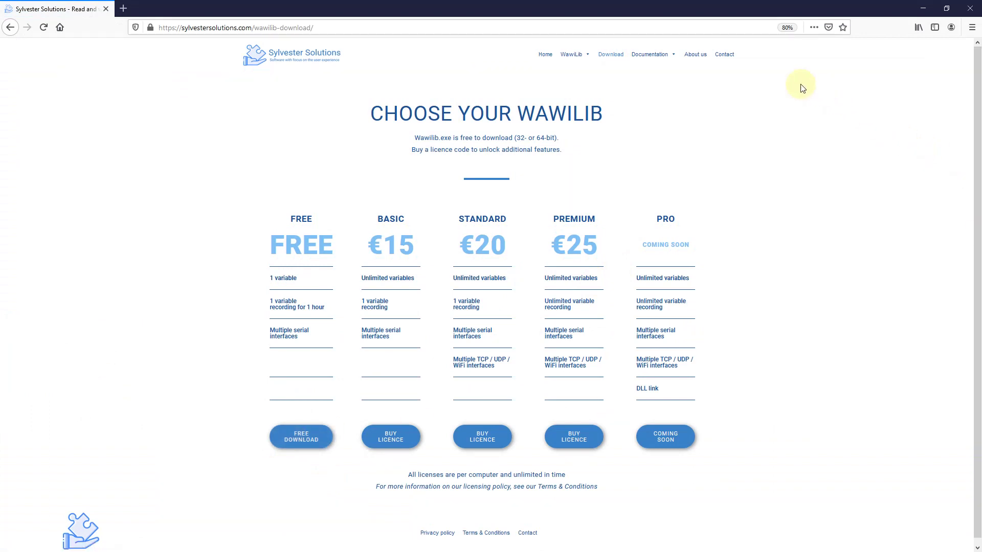
{"action": "left_click", "coordinate": [727, 58]}
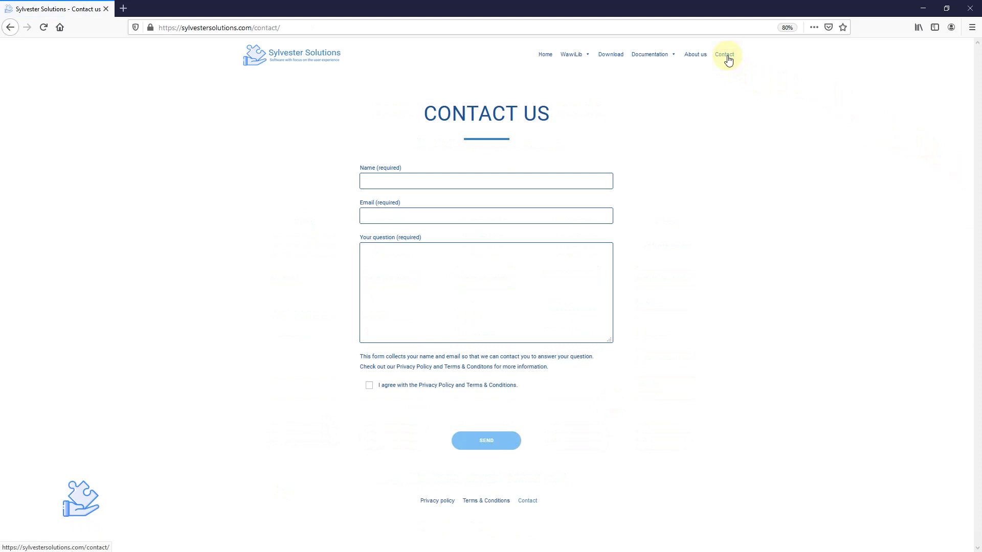